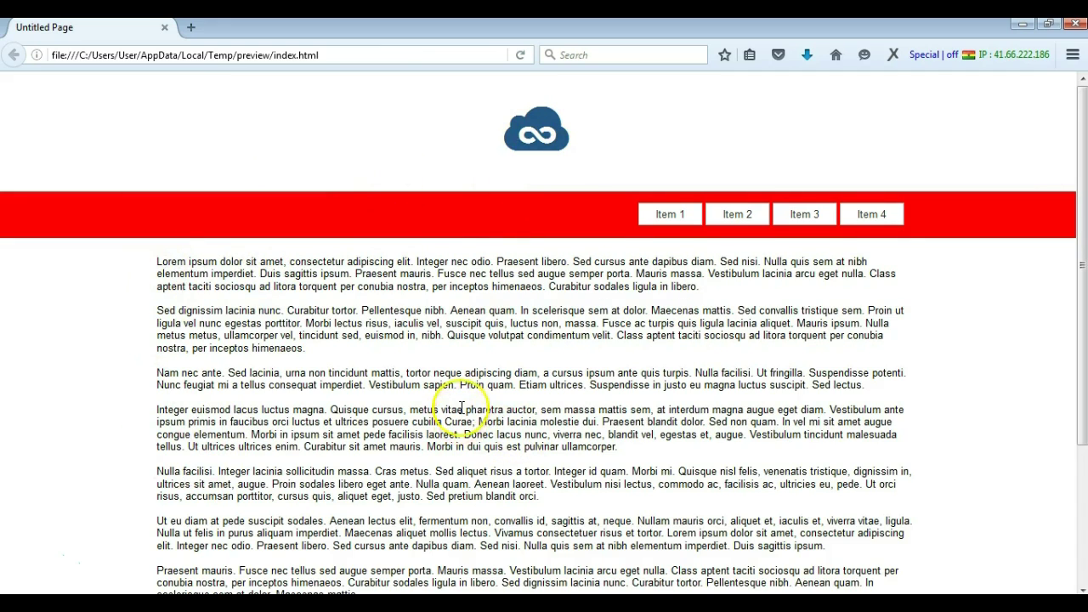
Close the Firefox preview and return to the WYSIWYG Web Builder editor
scroll(462, 409, down, 2)
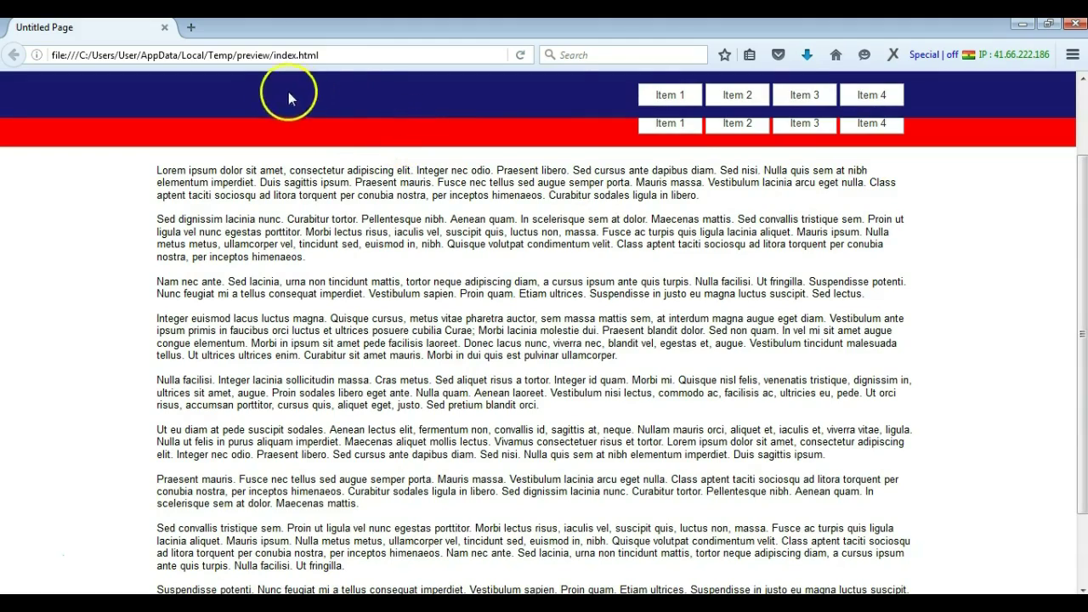
scroll(270, 120, down, 2)
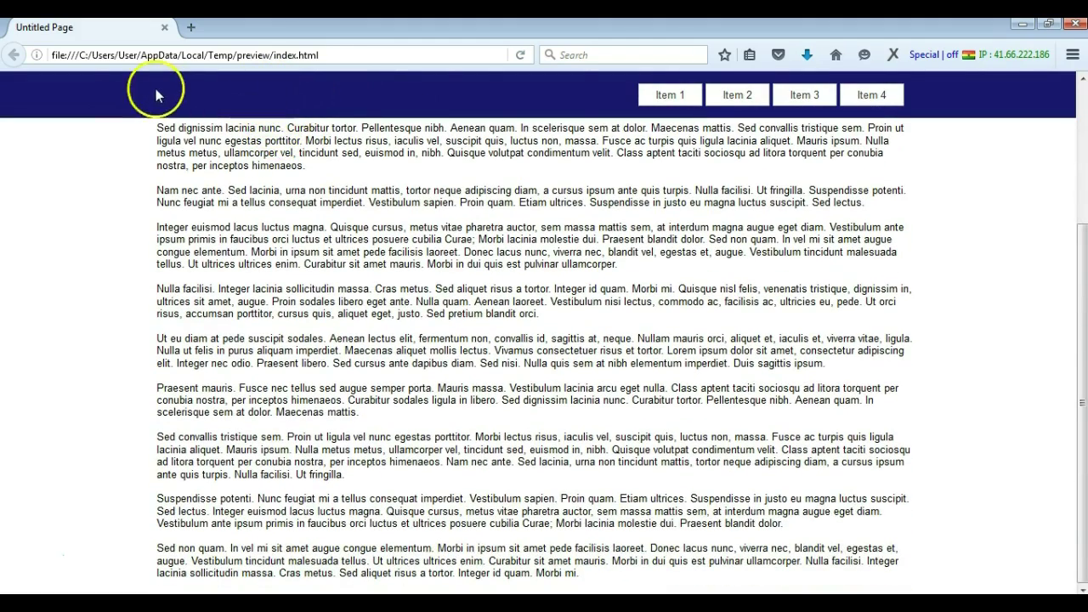
scroll(863, 298, up, 4)
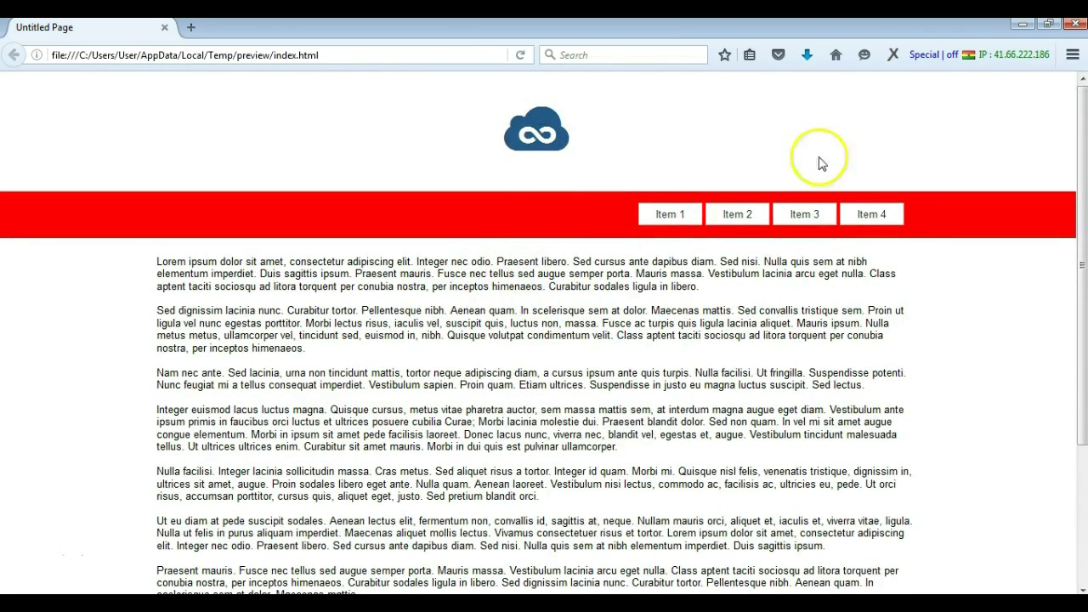
click(1023, 28)
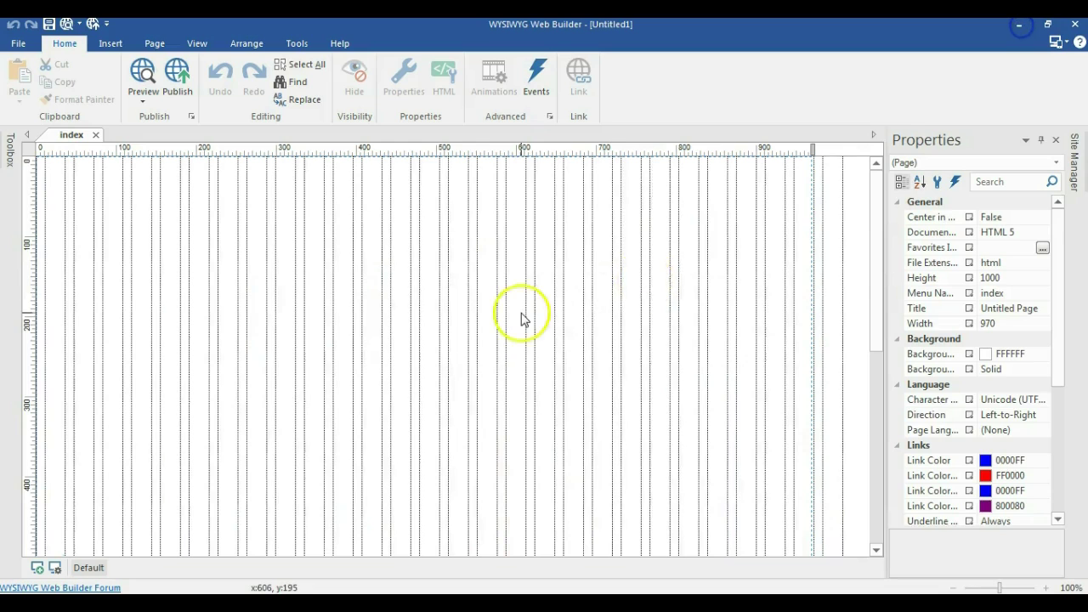
click(398, 272)
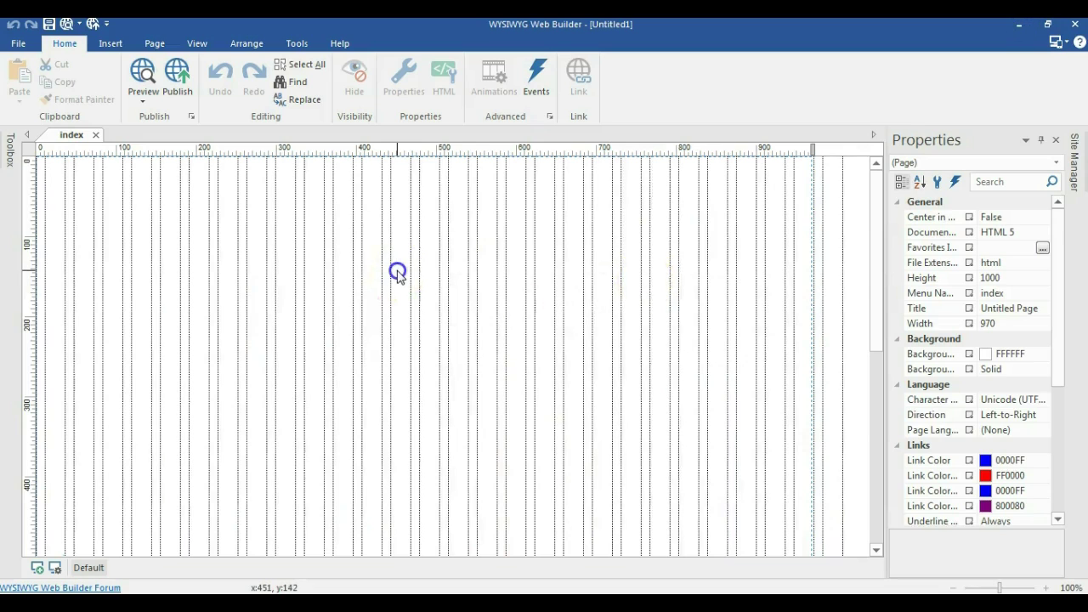
Draw a new Layer from the Toolbox onto the page
click(11, 150)
scroll(79, 259, down, 1)
scroll(79, 259, down, 6)
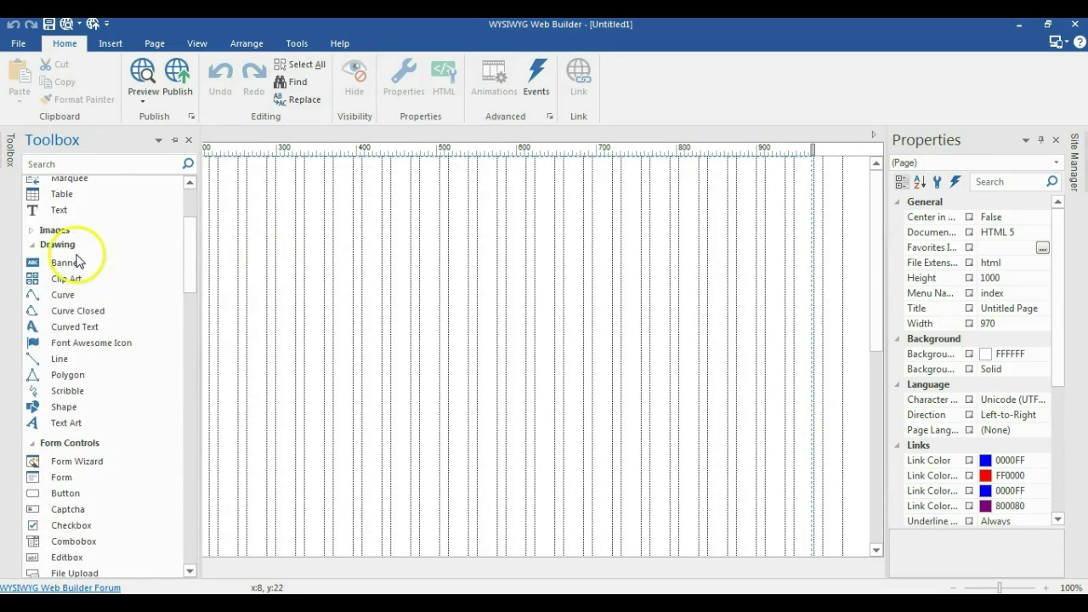
scroll(71, 290, down, 9)
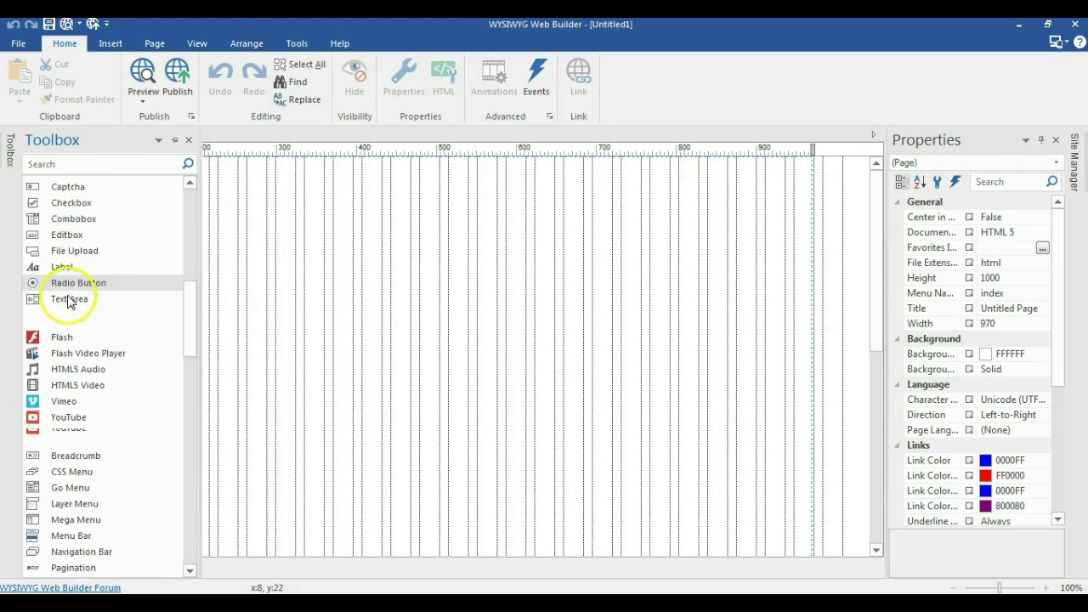
scroll(92, 391, down, 1)
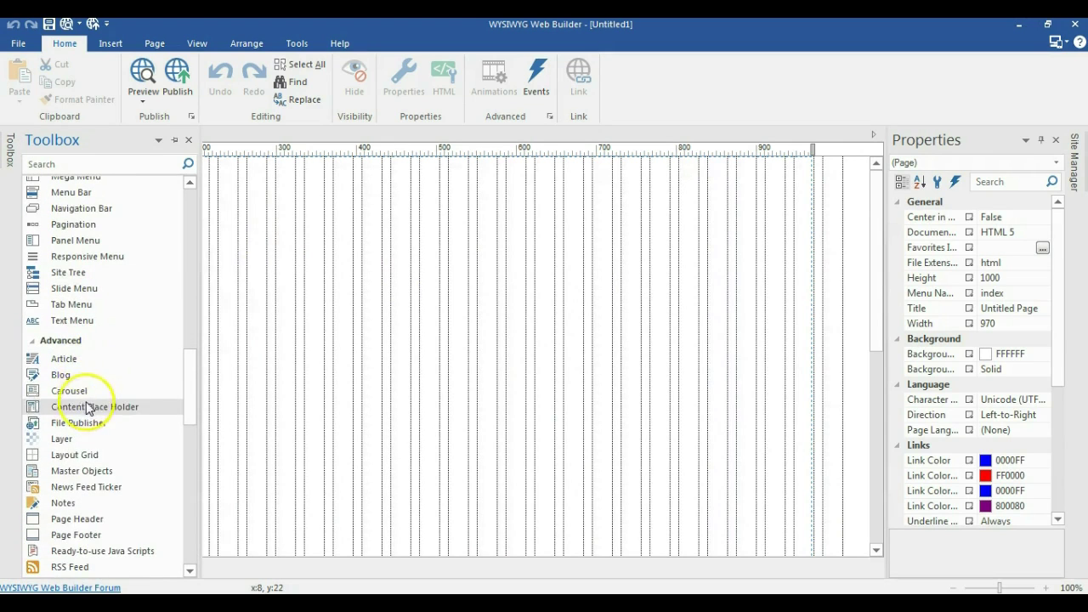
click(78, 443)
drag(261, 213, 493, 337)
click(534, 351)
drag(411, 283, 309, 267)
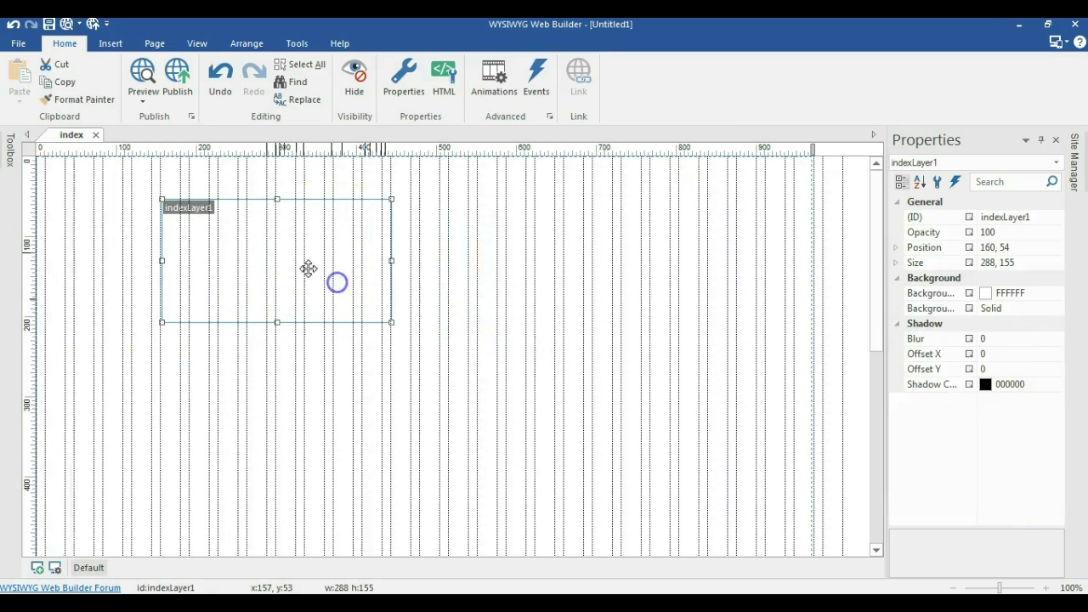
Set the layer's border style to None and its alignment to Center
double_click(275, 231)
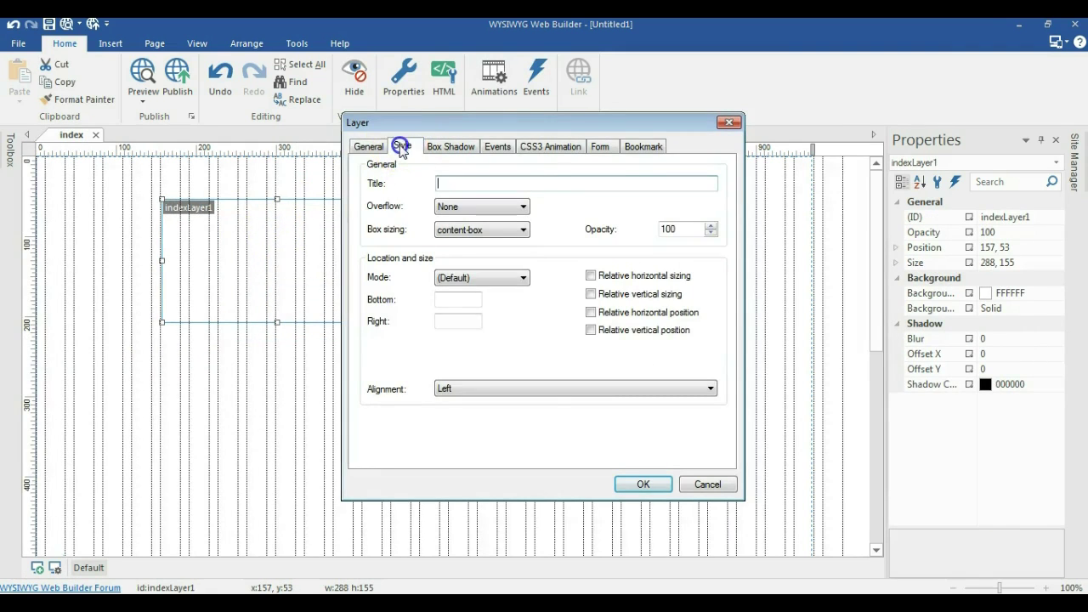
click(402, 146)
click(477, 349)
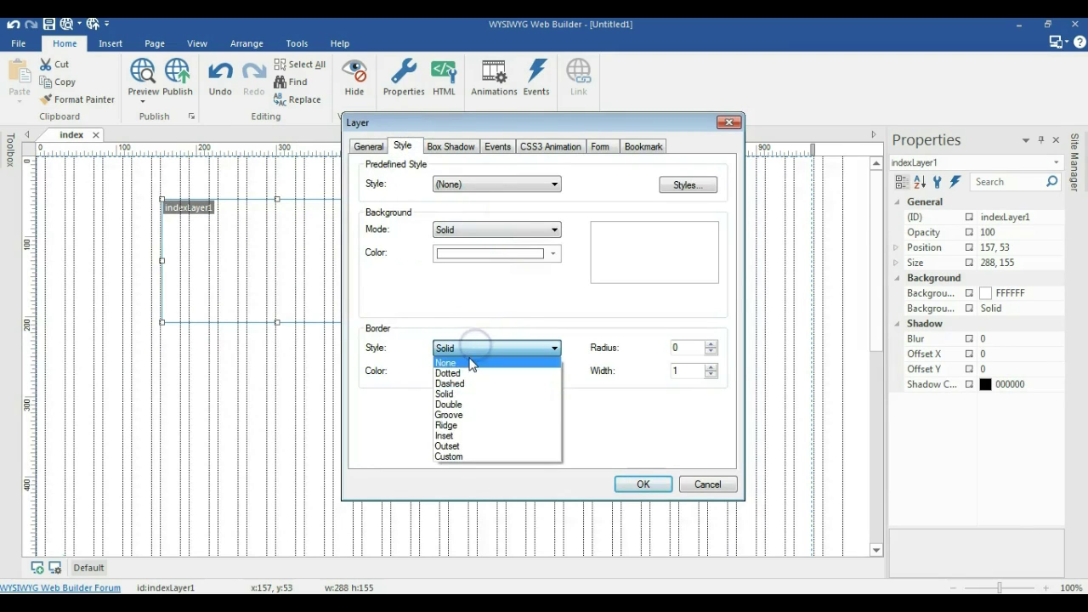
click(468, 364)
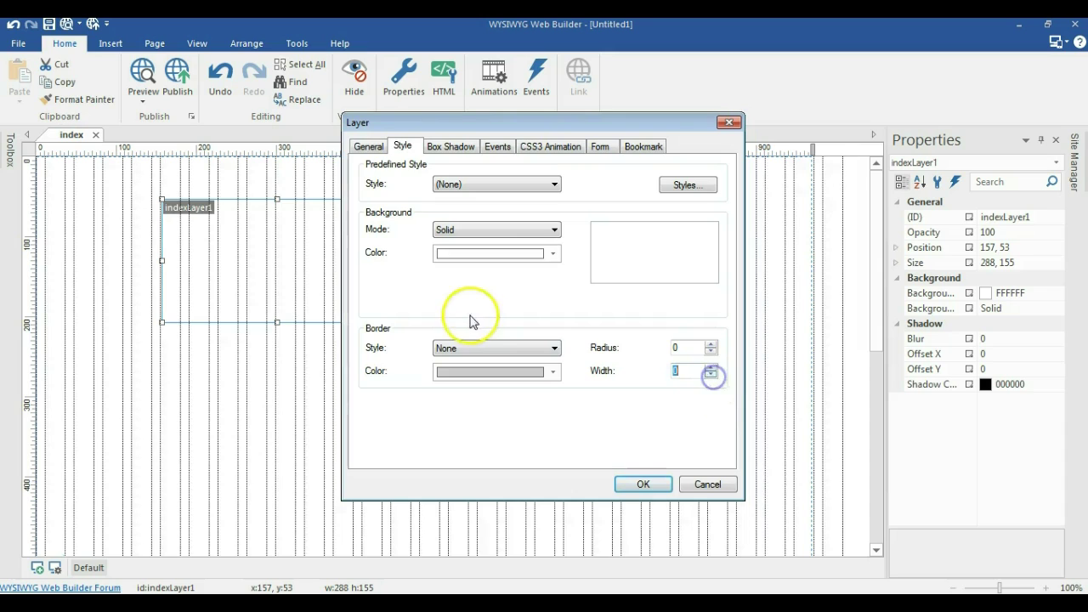
click(366, 148)
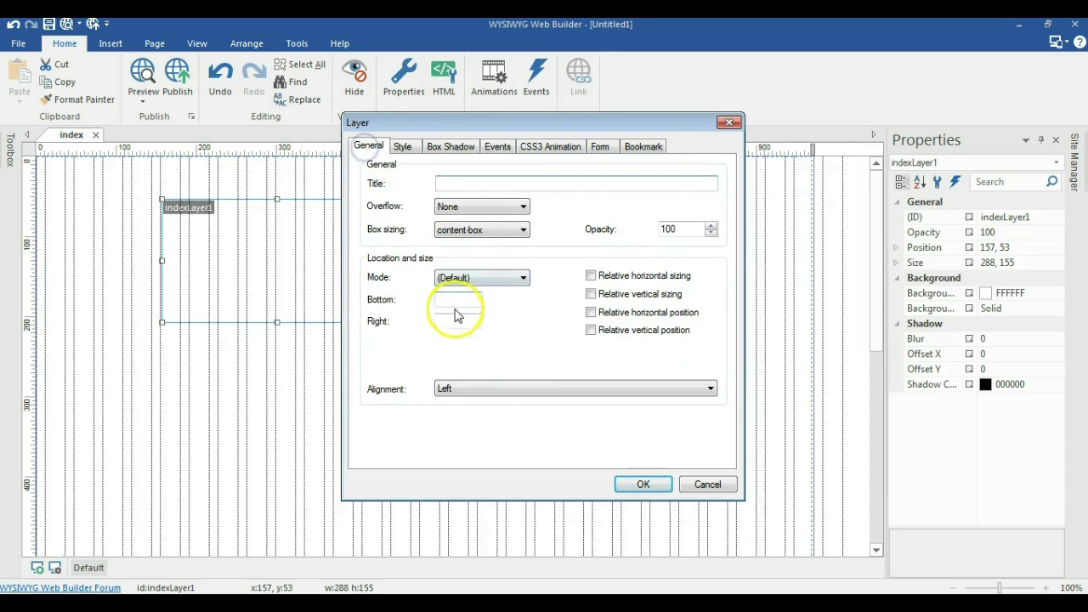
click(487, 388)
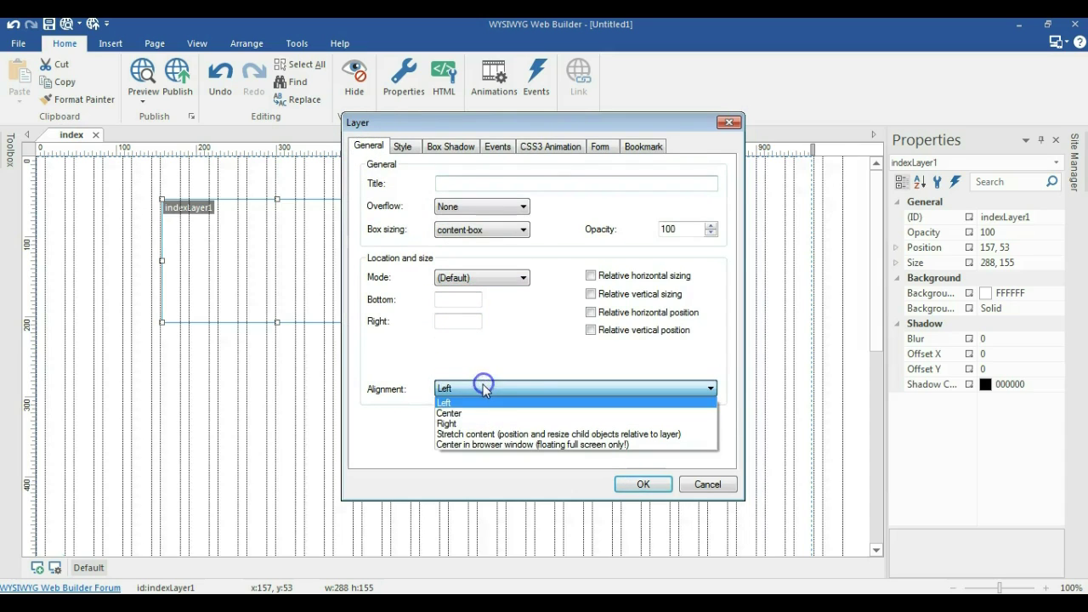
click(454, 413)
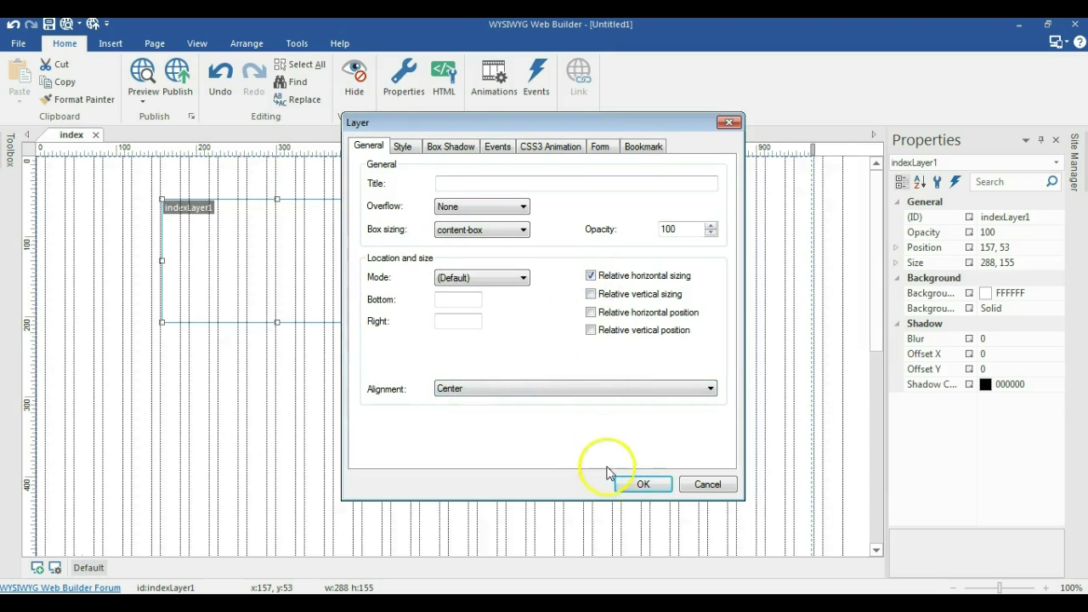
click(644, 484)
Move the layer to 0,0 and resize it to 970 × 150
click(546, 430)
drag(297, 261, 142, 185)
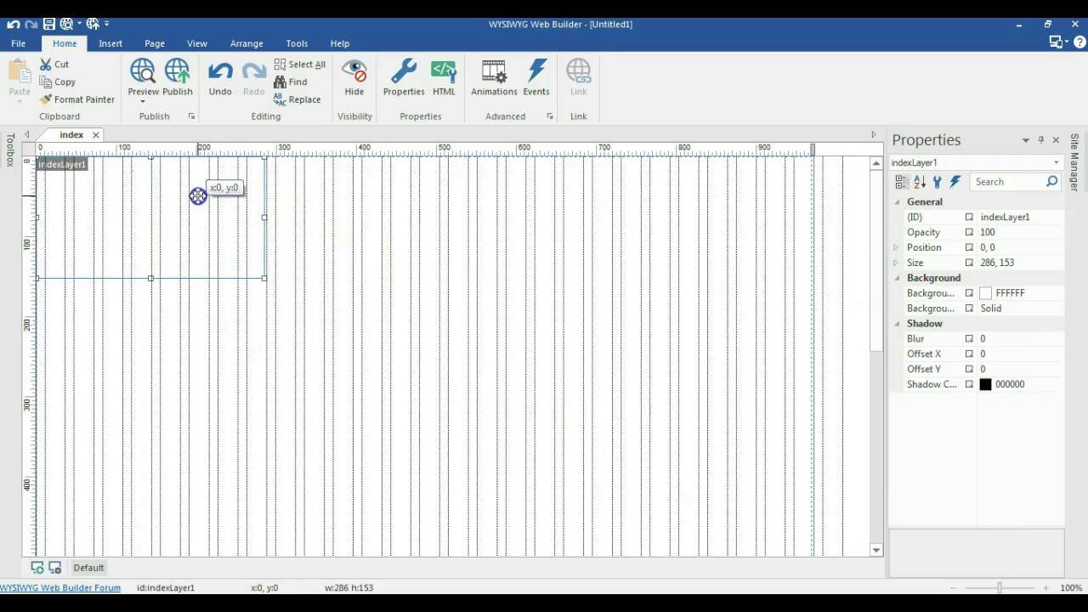
click(995, 262)
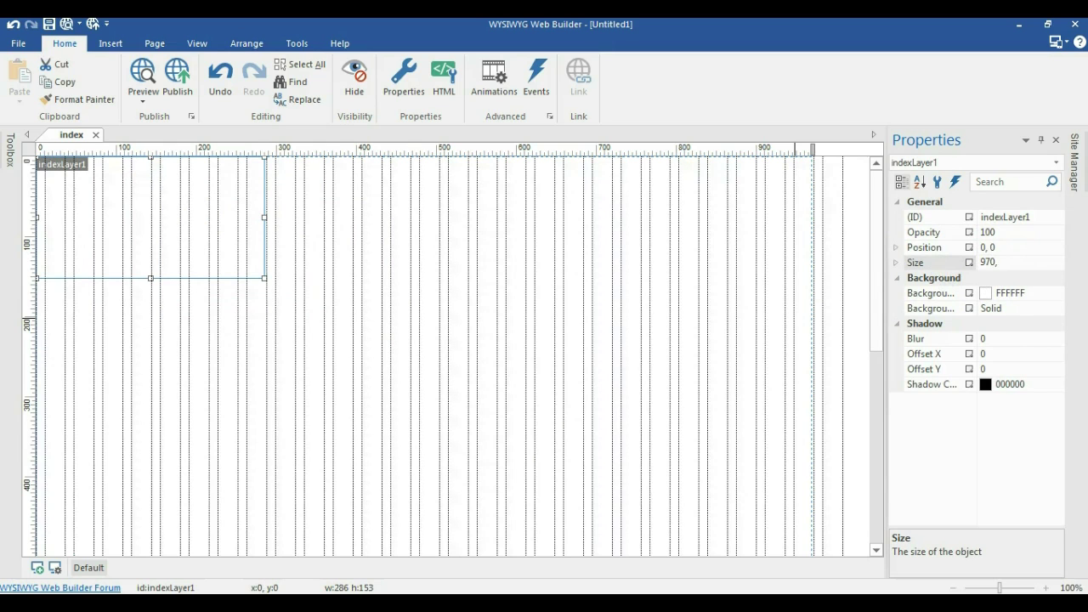
text(970,150)
key(Return)
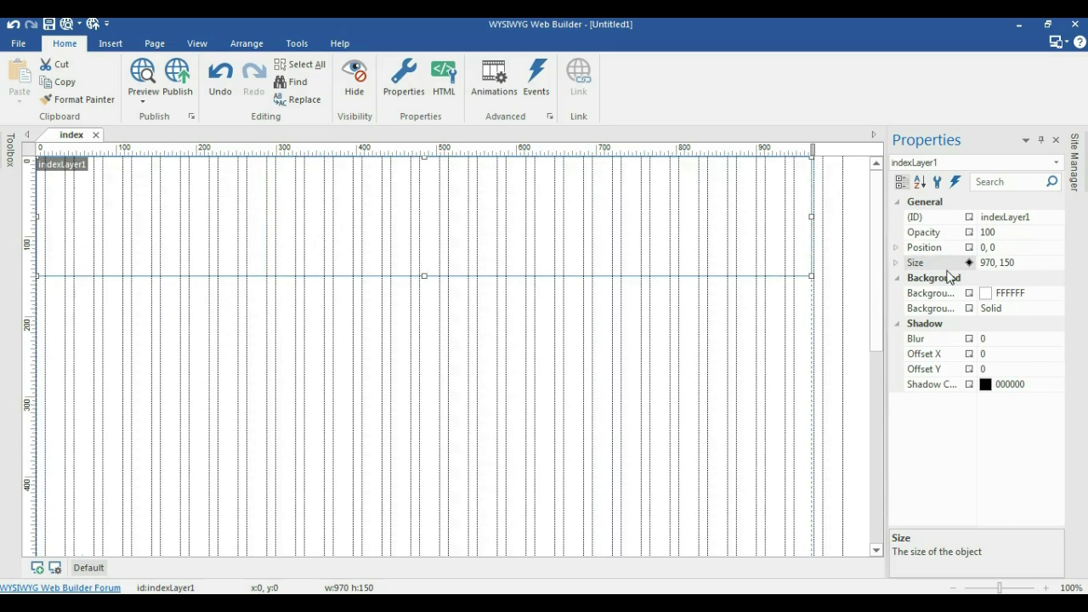
click(615, 331)
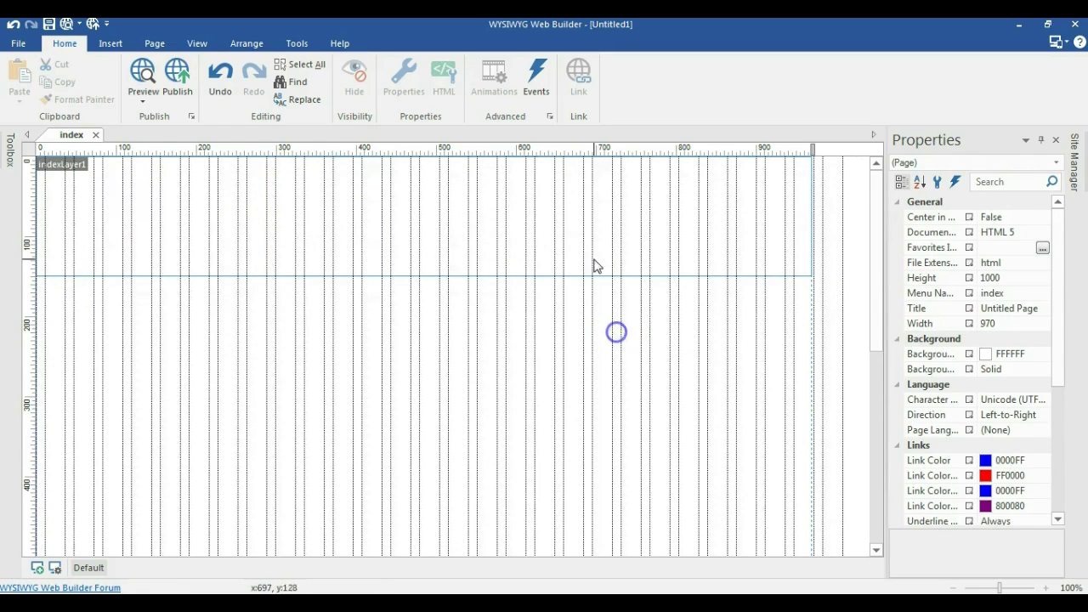
click(11, 150)
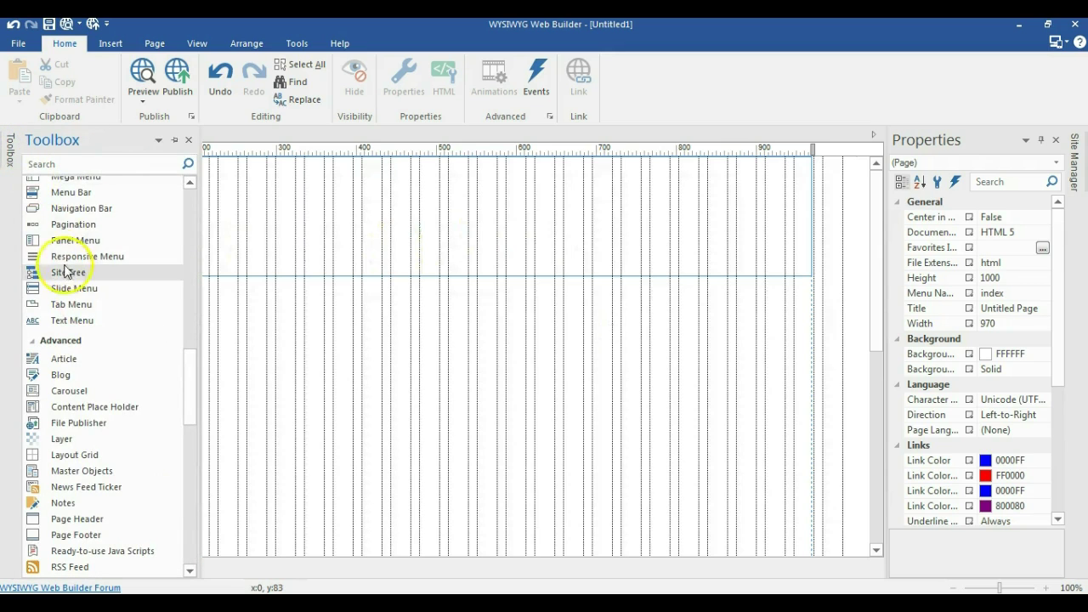
Collapse the Navigation, Media and Form Controls groups and draw a Font Awesome icon
scroll(77, 284, down, 1)
scroll(119, 366, up, 2)
scroll(119, 366, up, 4)
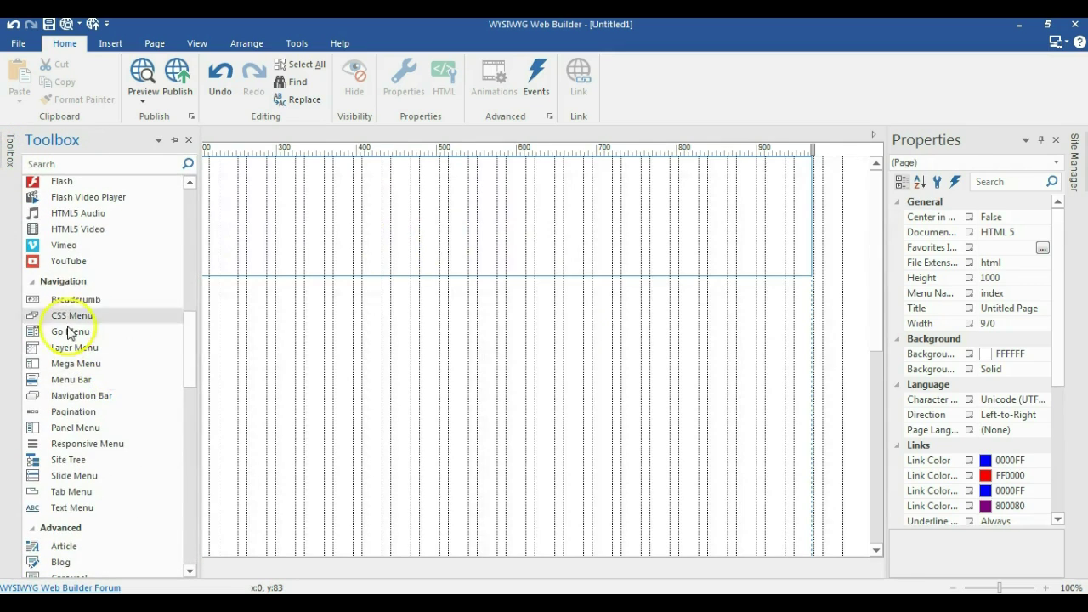
click(60, 279)
scroll(66, 318, up, 1)
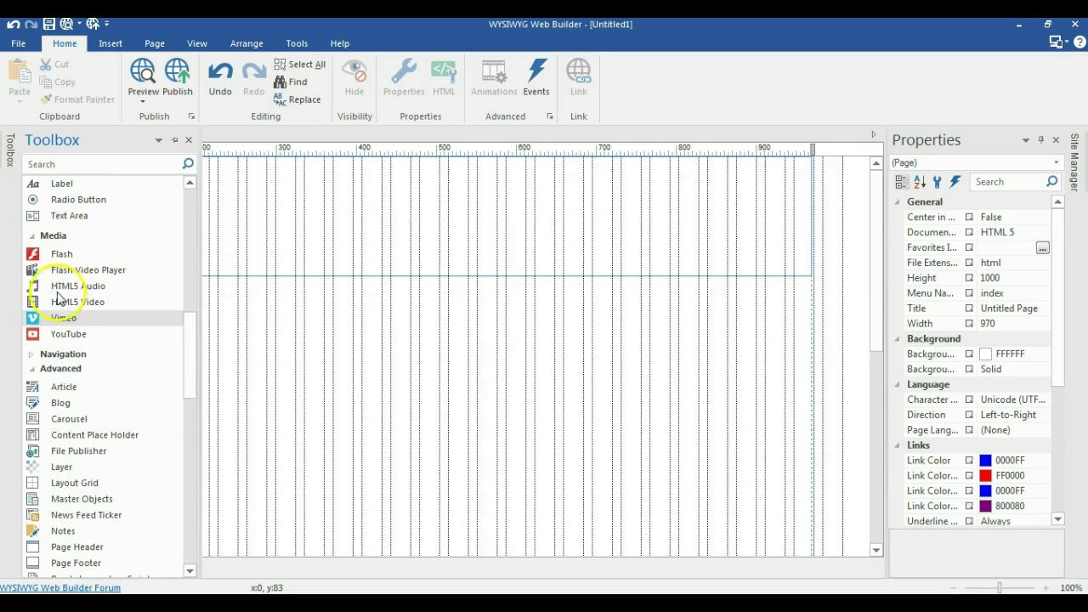
click(49, 238)
scroll(54, 262, up, 4)
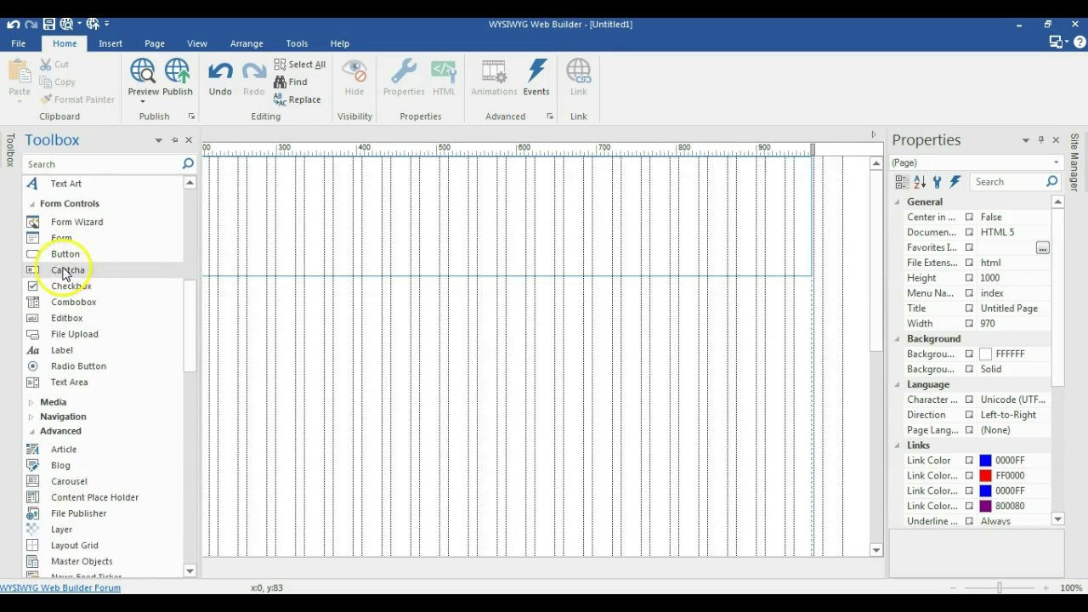
click(66, 246)
scroll(85, 280, up, 1)
scroll(81, 279, up, 1)
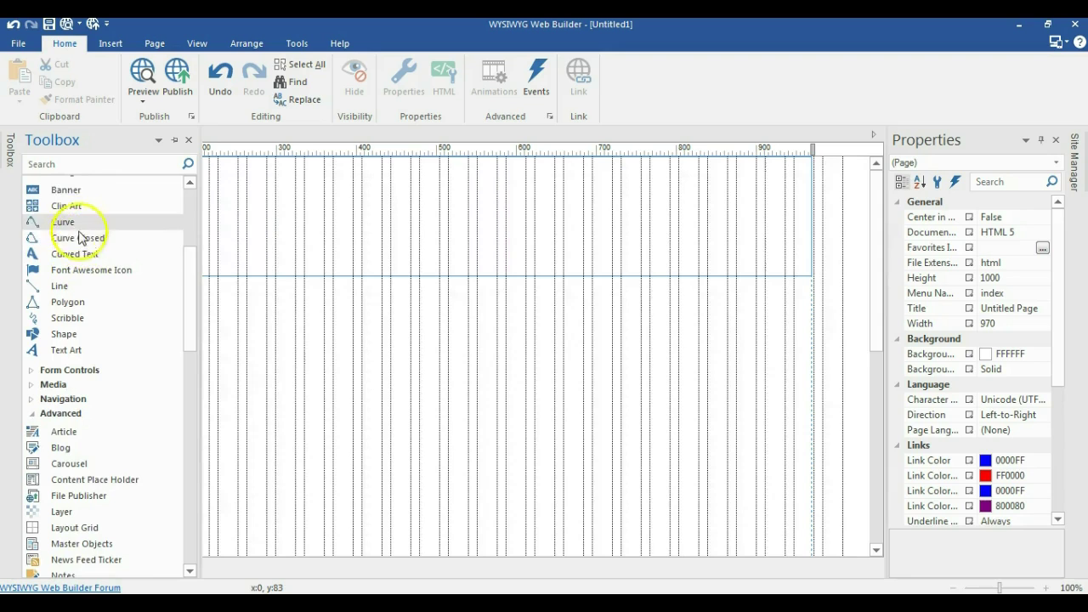
click(64, 272)
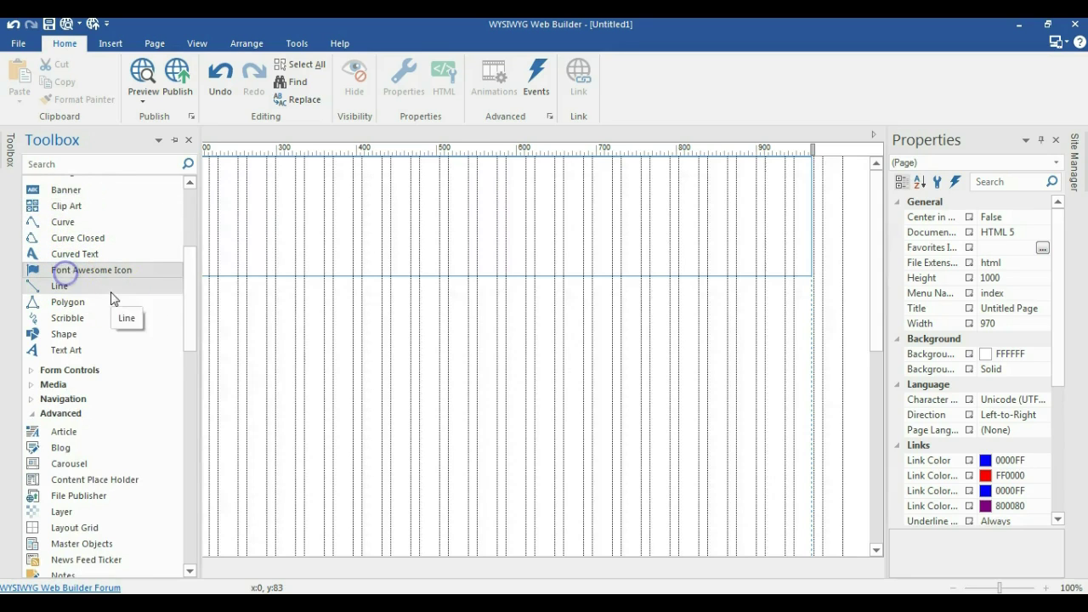
click(330, 340)
drag(330, 340, 420, 391)
Change the icon from home to jsfiddle in its settings
double_click(400, 368)
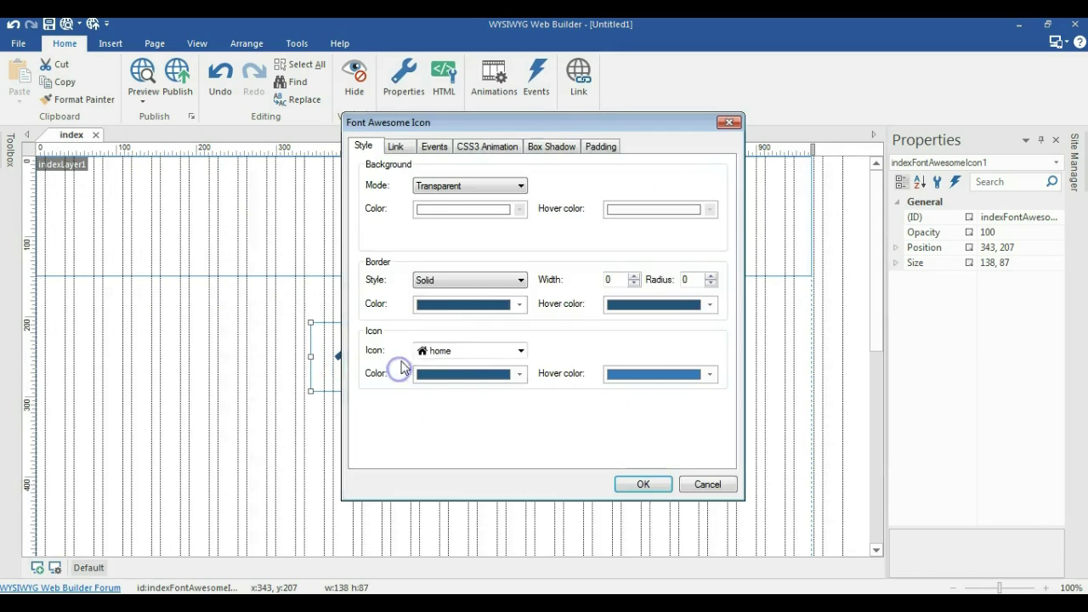
click(451, 349)
scroll(459, 385, down, 1)
scroll(459, 385, down, 4)
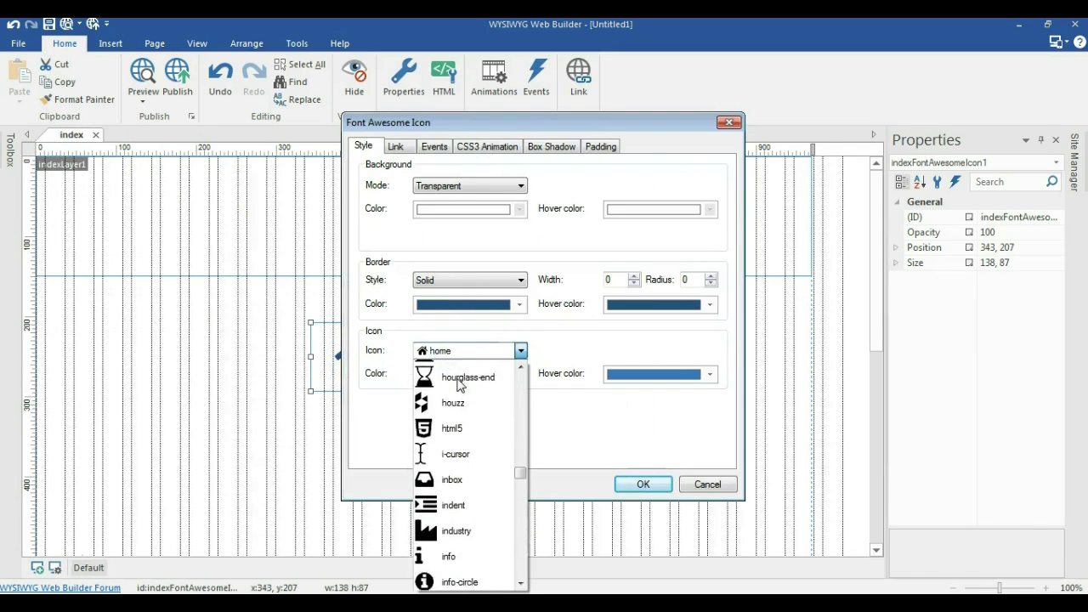
scroll(466, 403, down, 1)
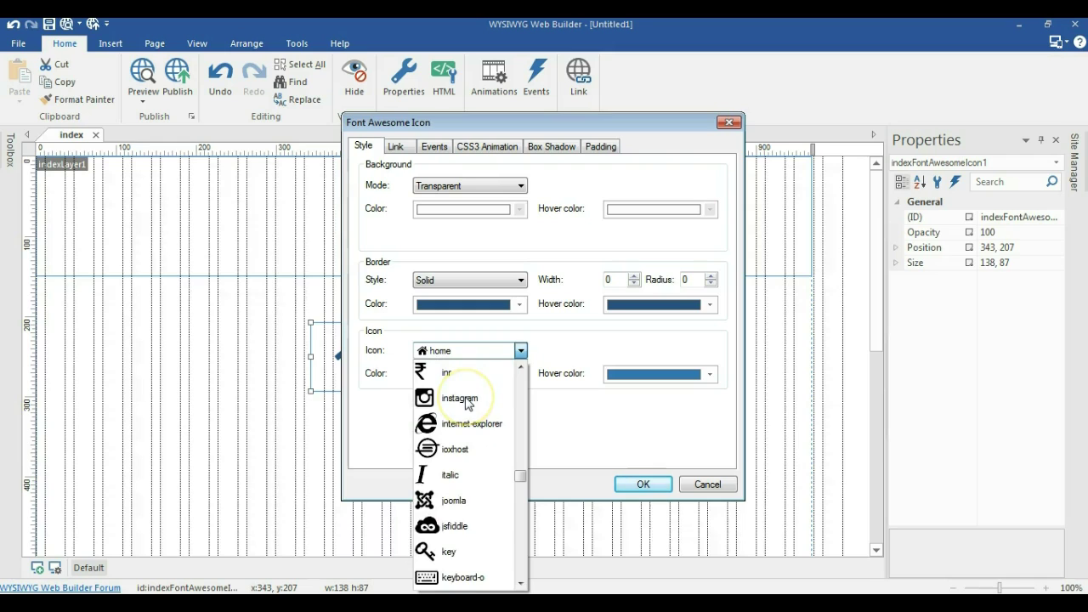
scroll(467, 403, down, 1)
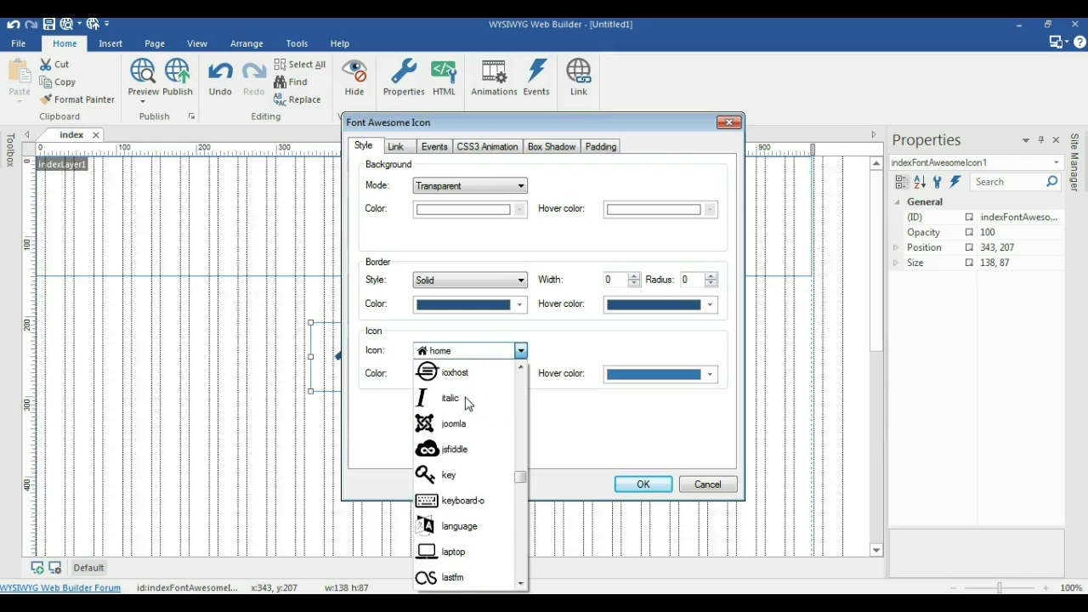
click(453, 451)
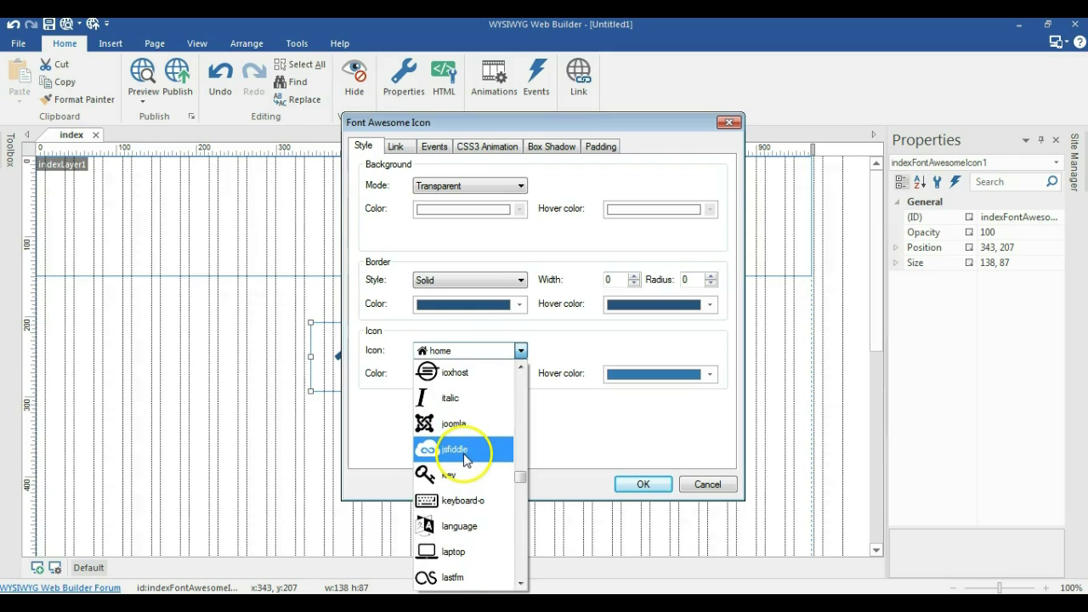
click(467, 459)
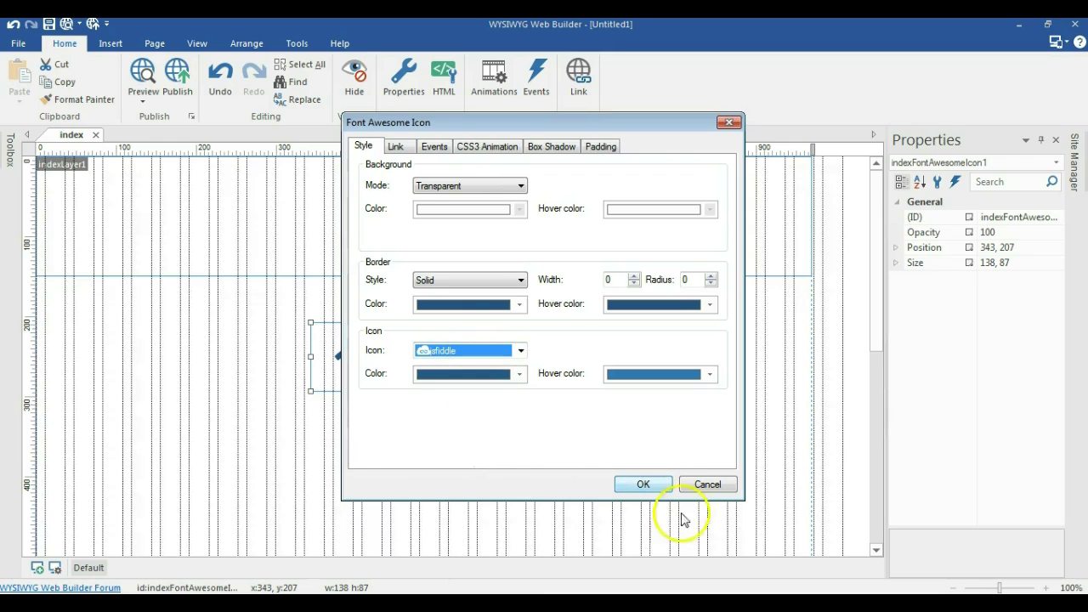
click(639, 484)
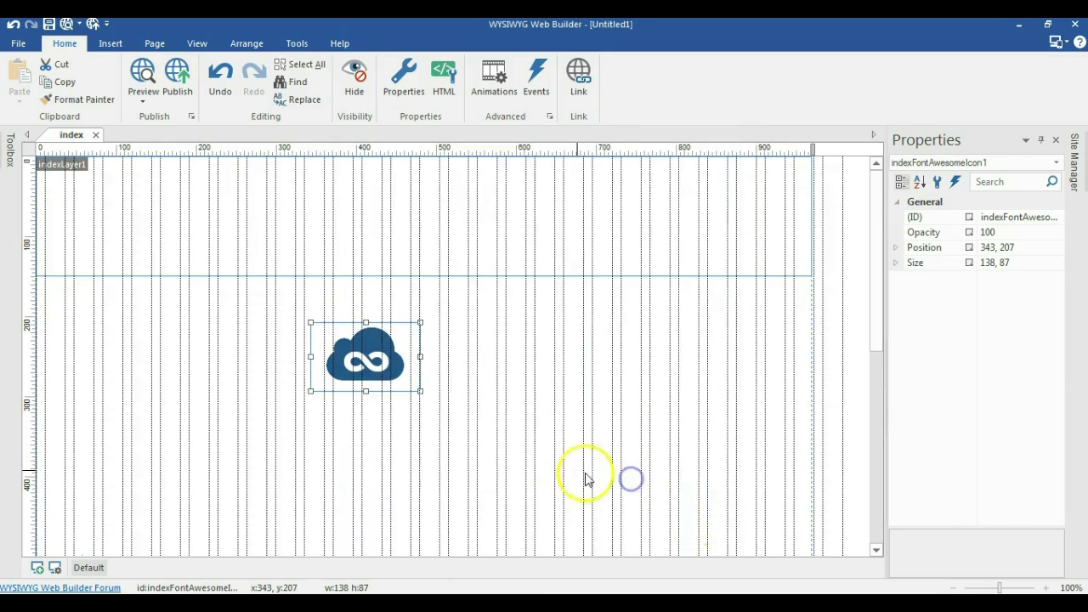
click(471, 413)
Move the cloud icon up to the top centre of the header layer
click(401, 374)
drag(386, 372, 439, 245)
click(516, 265)
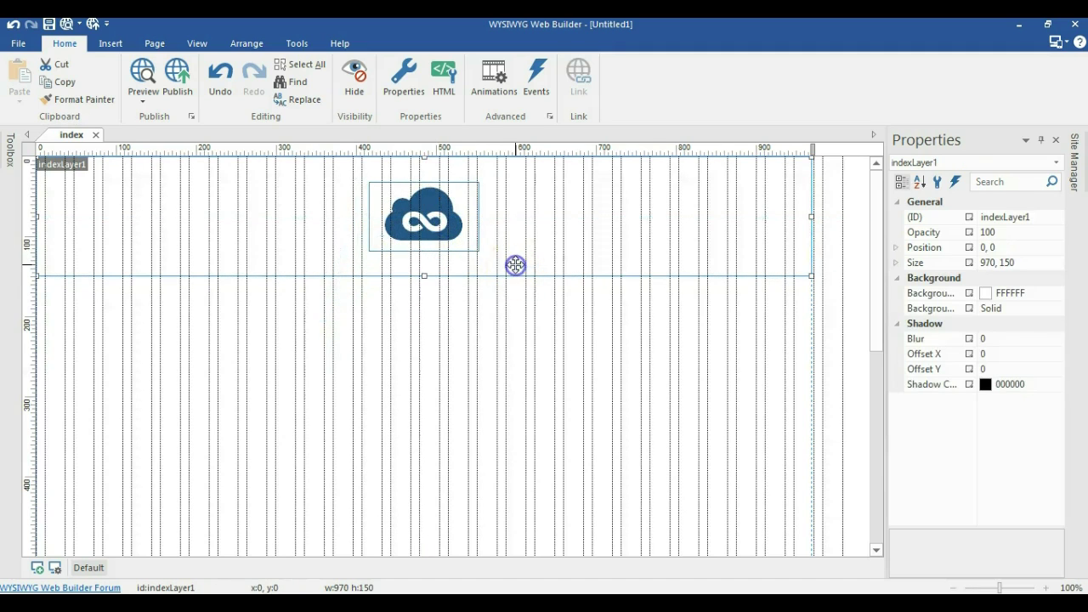
click(415, 219)
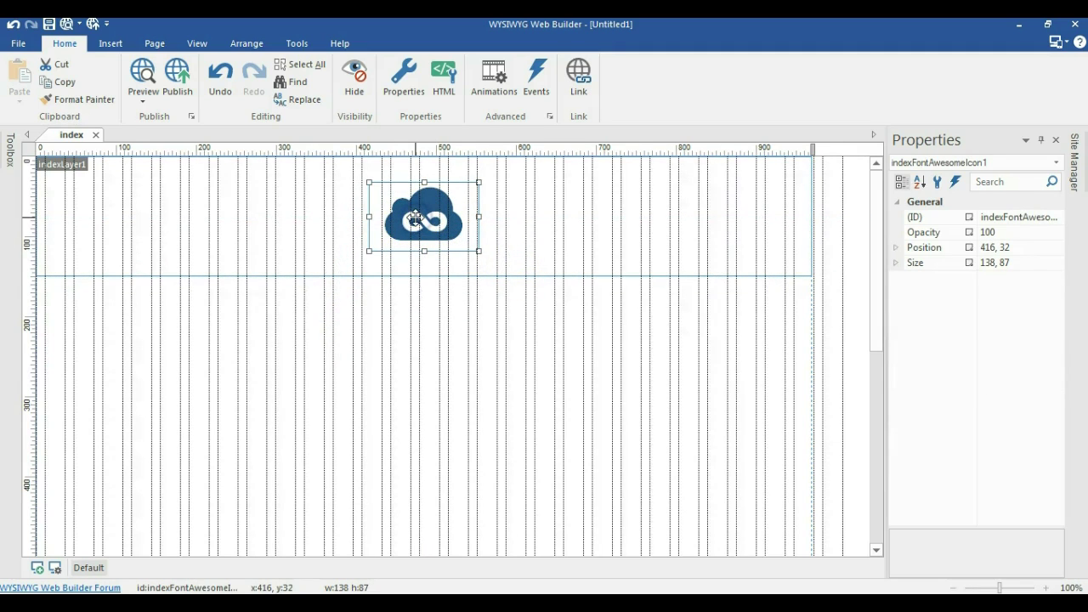
click(392, 280)
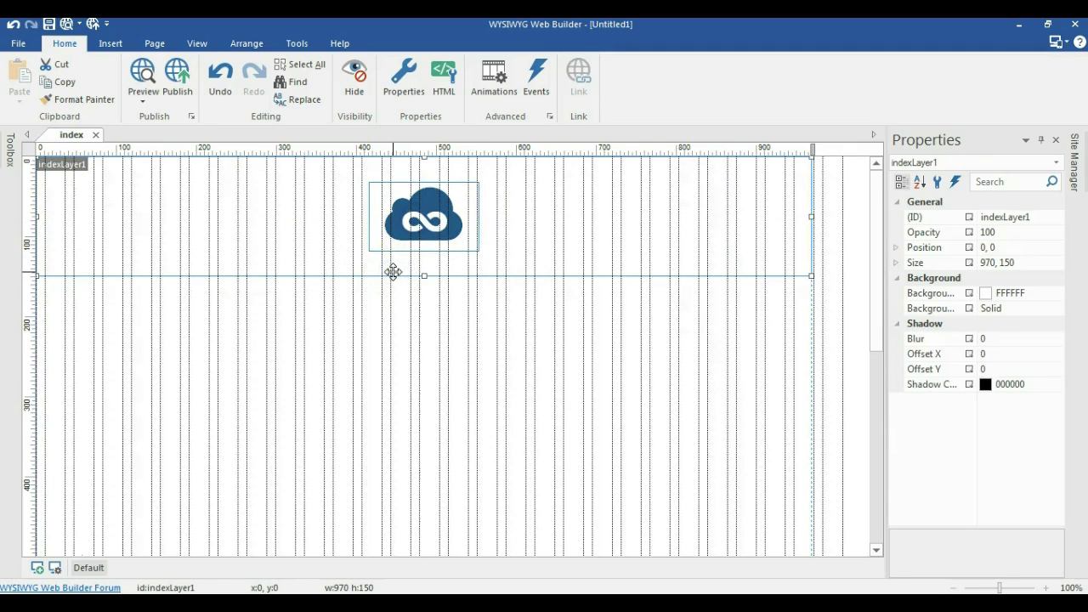
Copy the header layer and place the pasted indexLayer2 directly below it
right_click(393, 277)
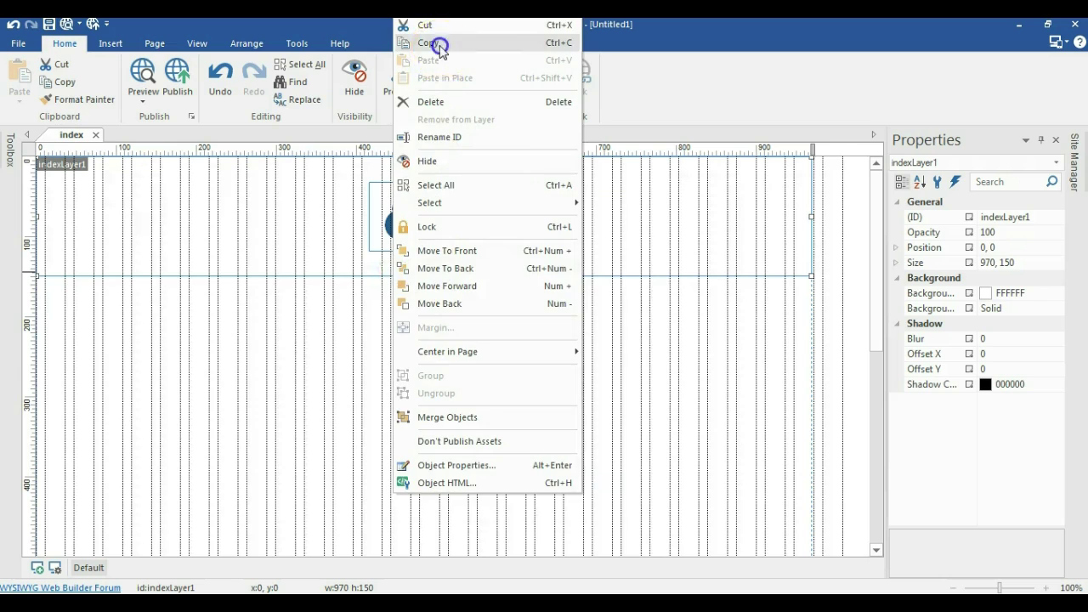
click(438, 41)
right_click(267, 353)
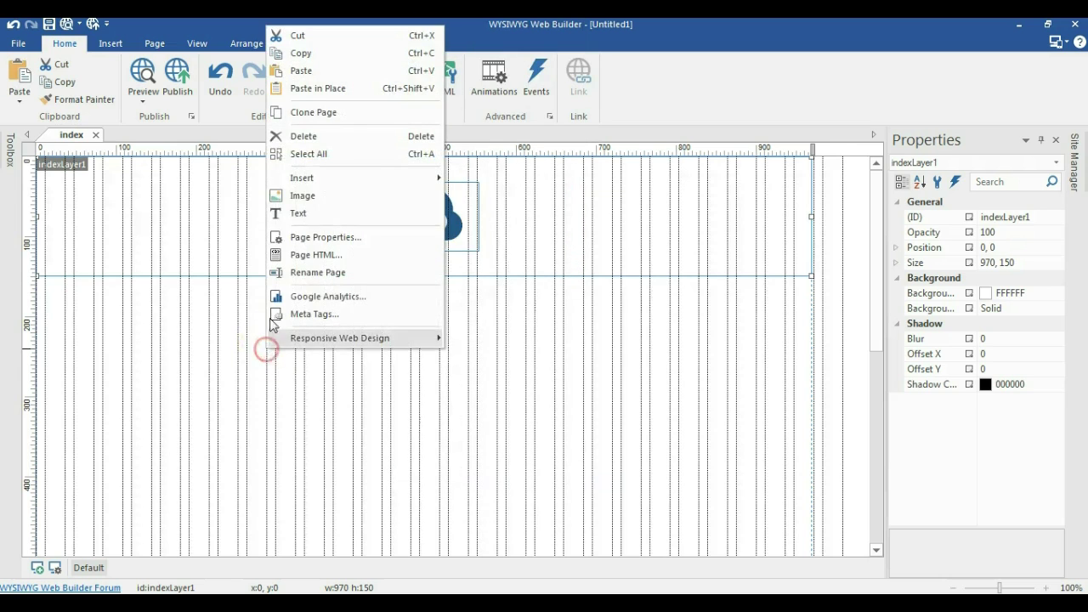
click(309, 77)
drag(277, 213, 213, 201)
drag(219, 238, 182, 352)
Delete the duplicate cloud icon and resize indexLayer2 to 970 × 60
click(407, 334)
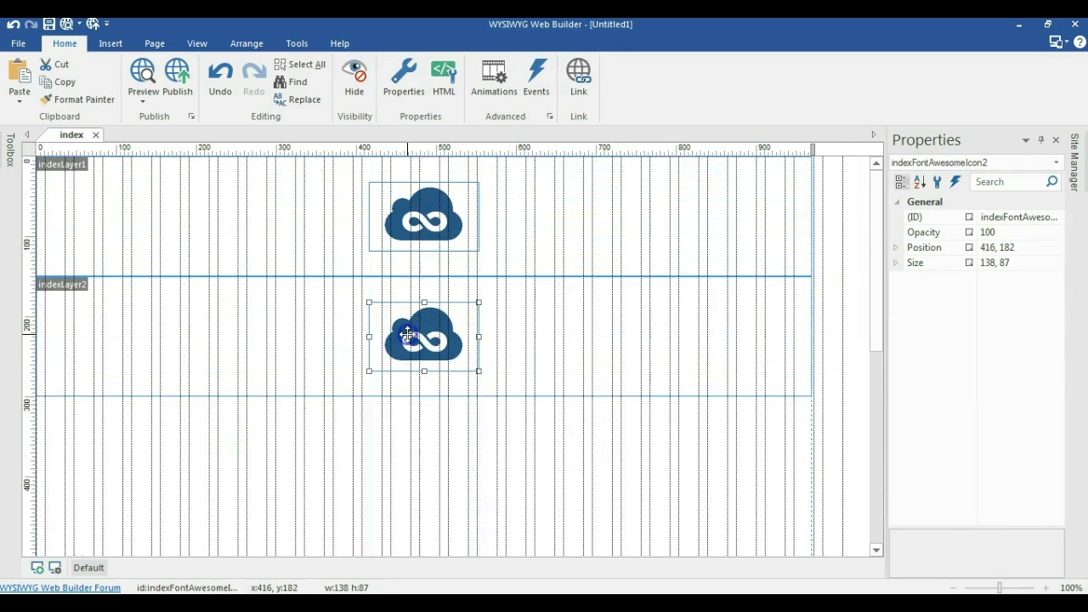
key(Delete)
click(405, 333)
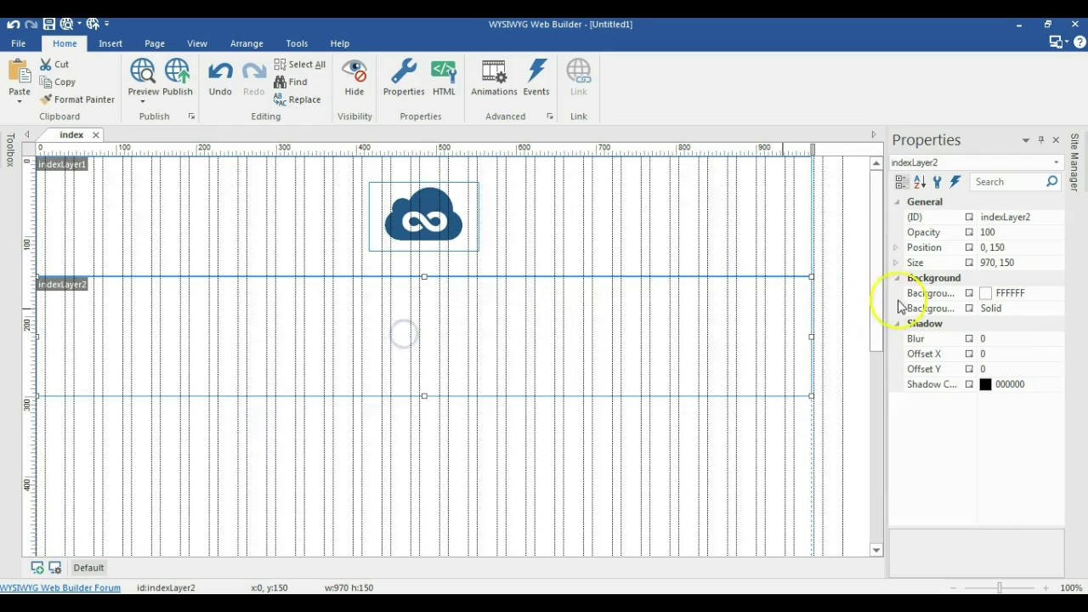
click(1005, 265)
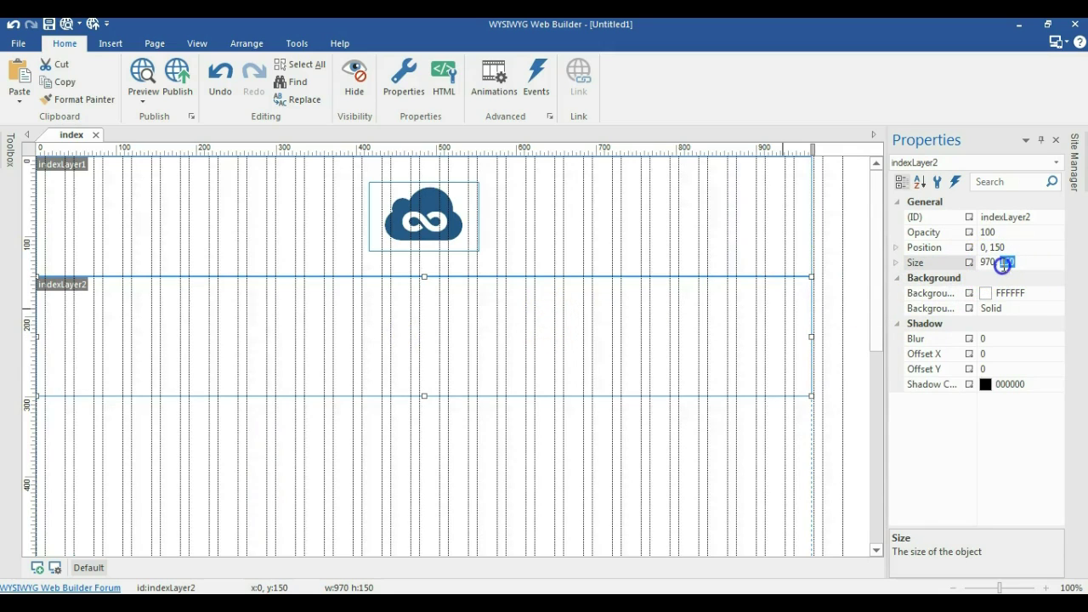
key(Return)
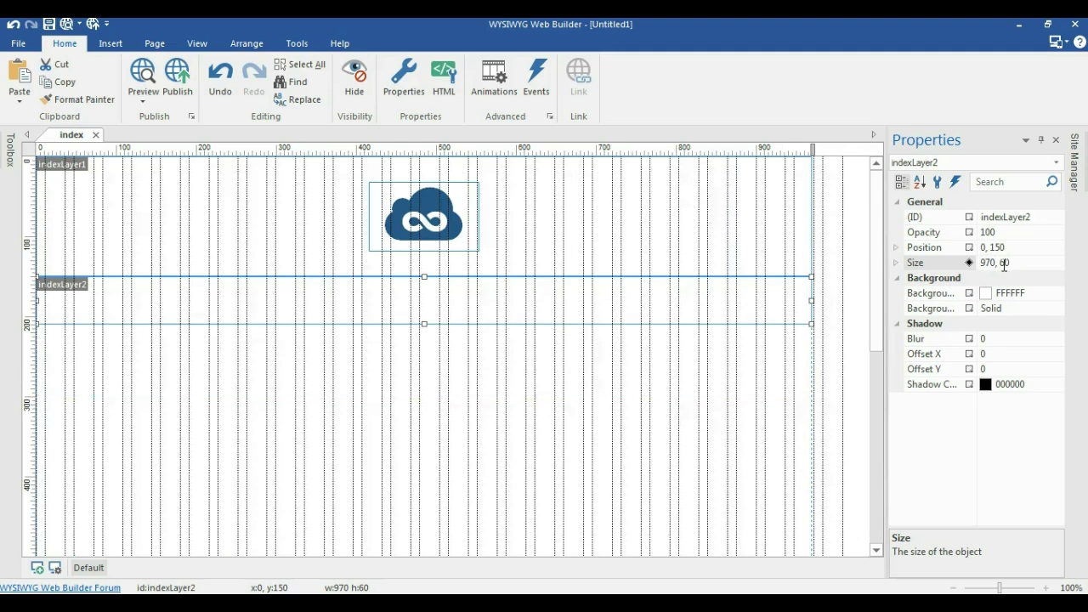
Give indexLayer2 a red background
double_click(464, 301)
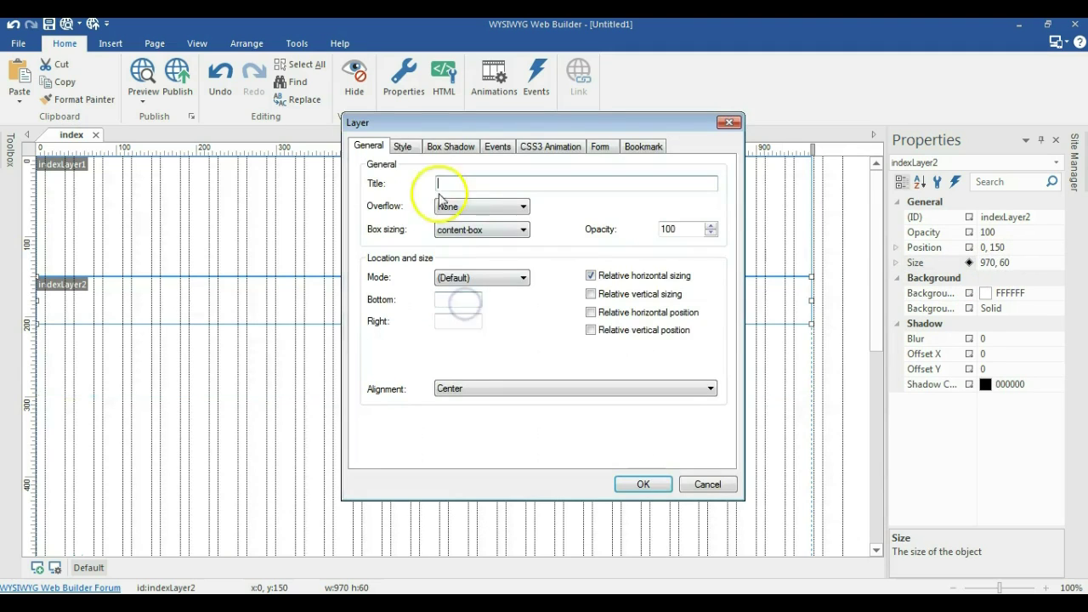
click(405, 147)
click(460, 254)
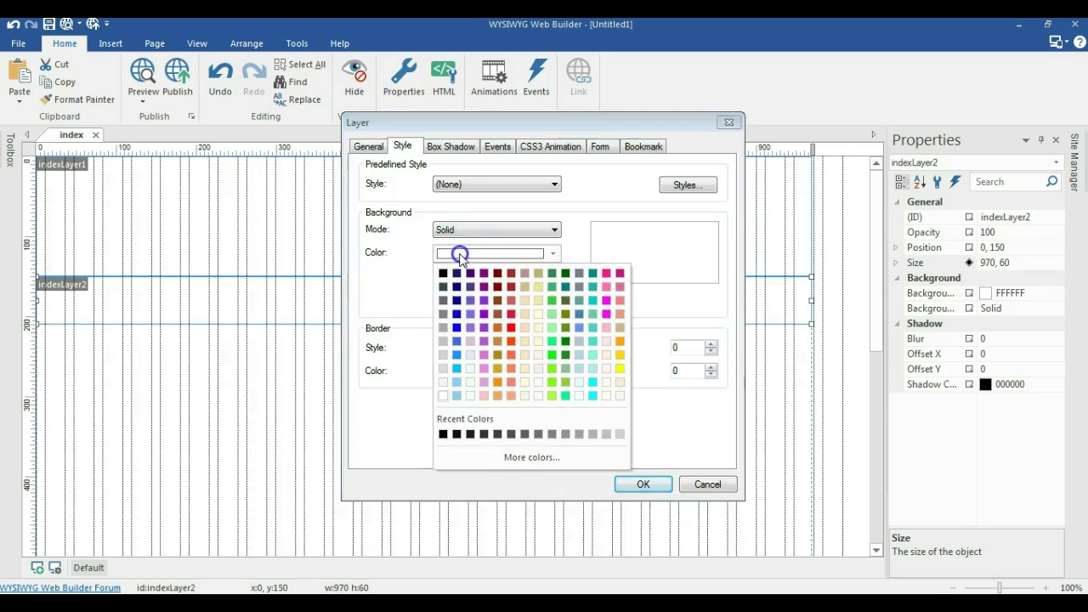
click(512, 328)
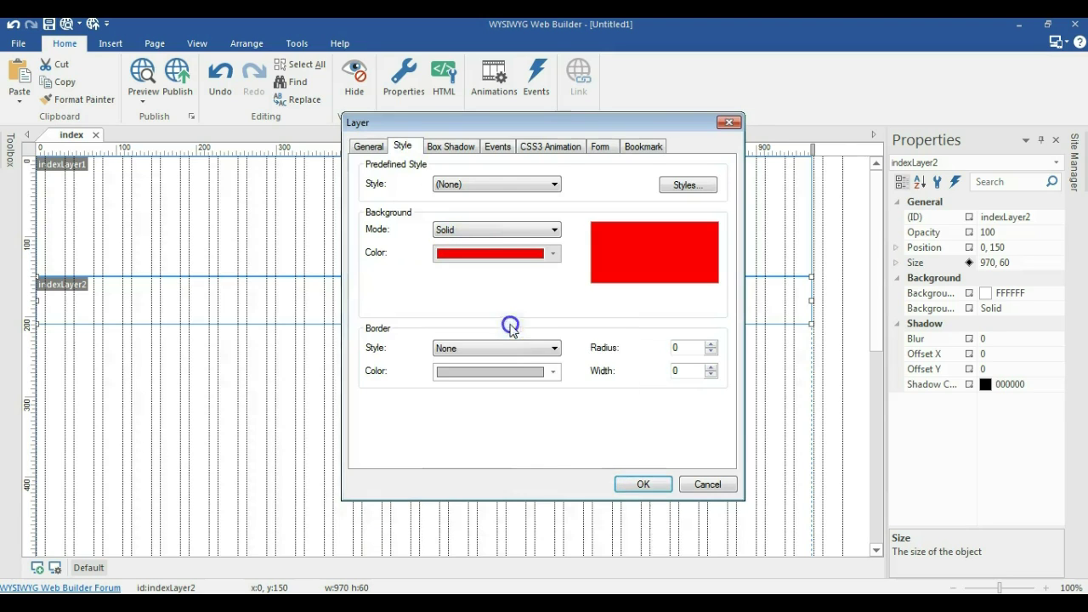
click(623, 484)
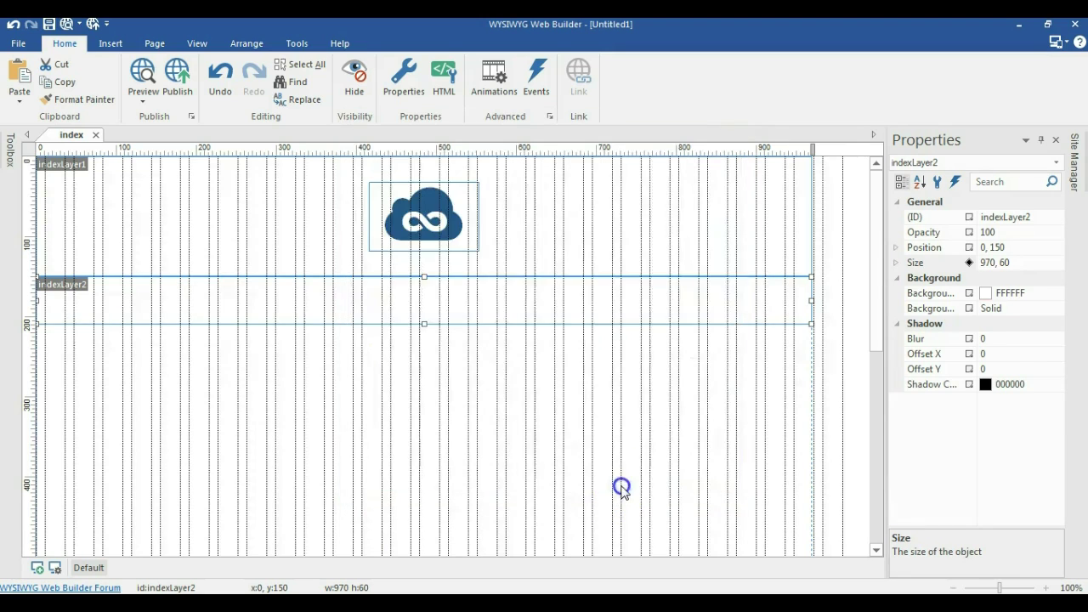
click(492, 419)
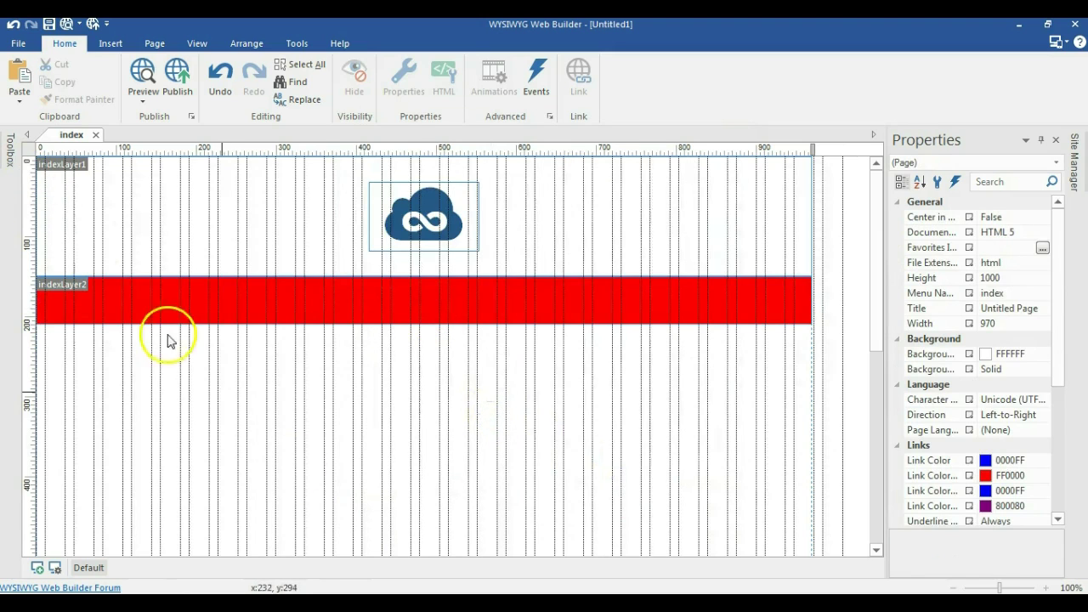
Draw a wide Text object just below the red bar
click(15, 156)
scroll(85, 272, up, 3)
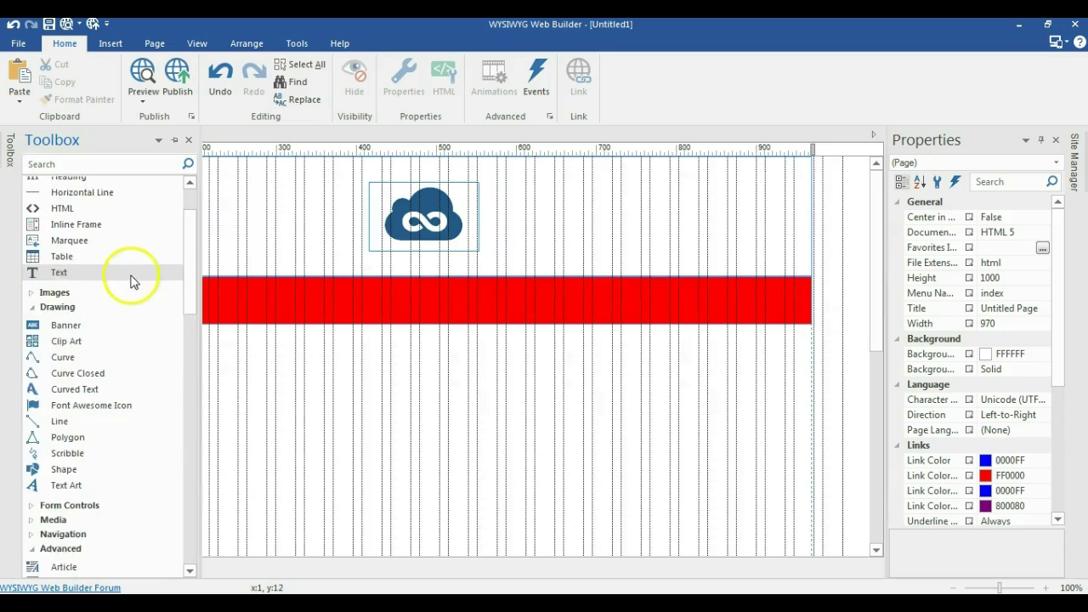
scroll(132, 281, up, 2)
click(66, 343)
click(221, 358)
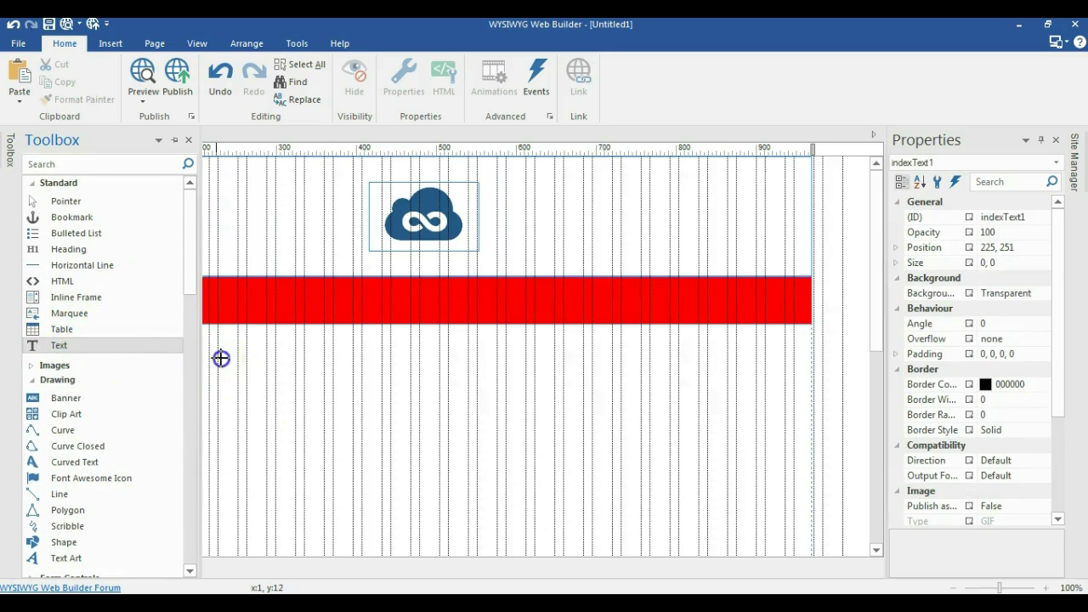
drag(221, 358, 831, 408)
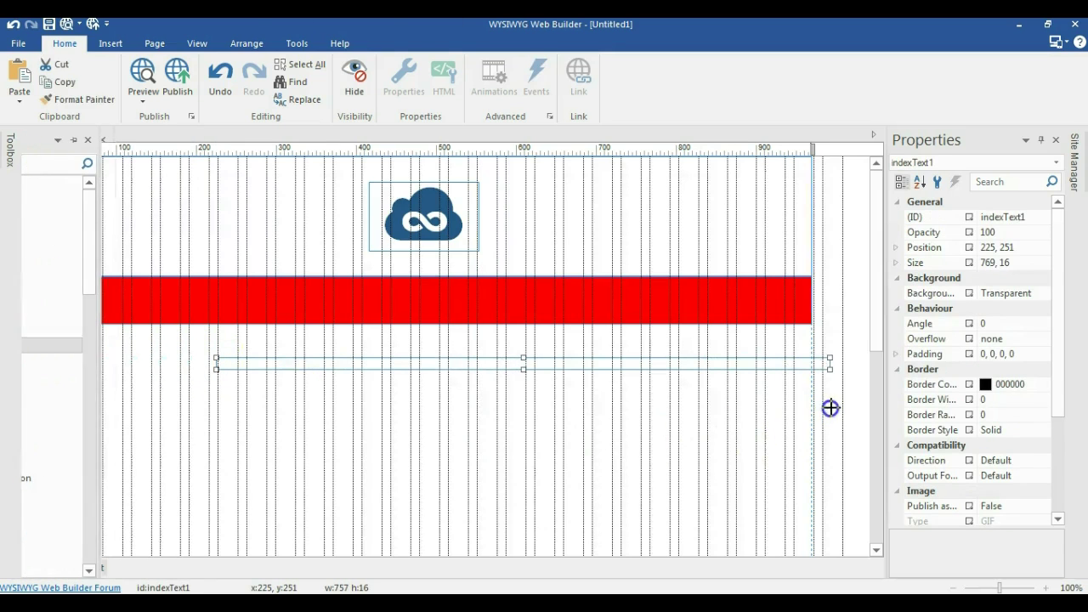
Fill it with ten Lorem Ipsum paragraphs and fit it to 31, 237, 898 × 688
double_click(695, 362)
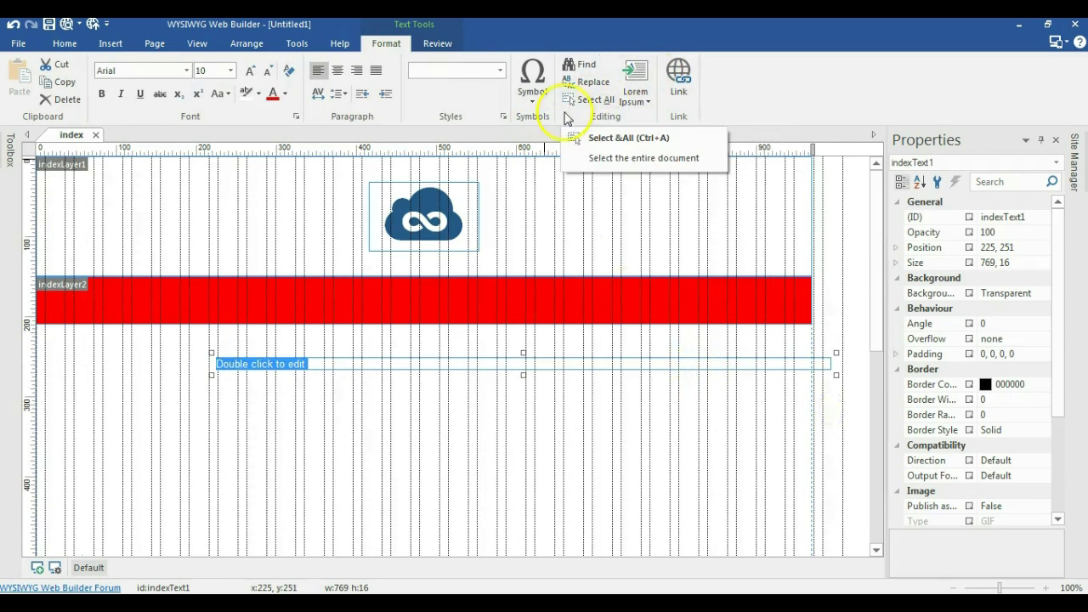
click(650, 103)
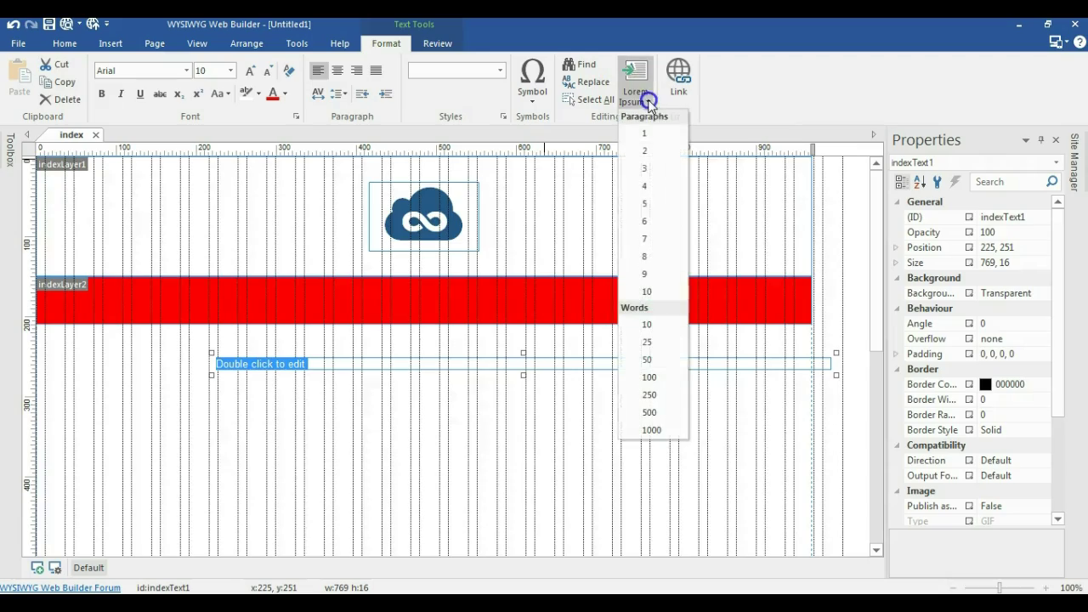
click(646, 291)
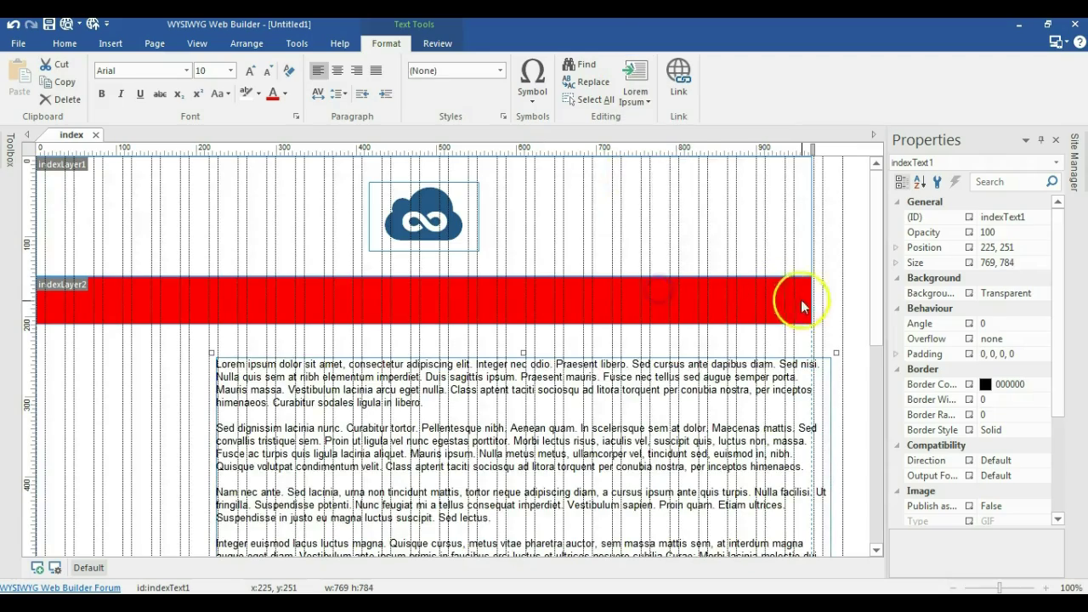
drag(516, 391, 361, 380)
scroll(651, 488, down, 4)
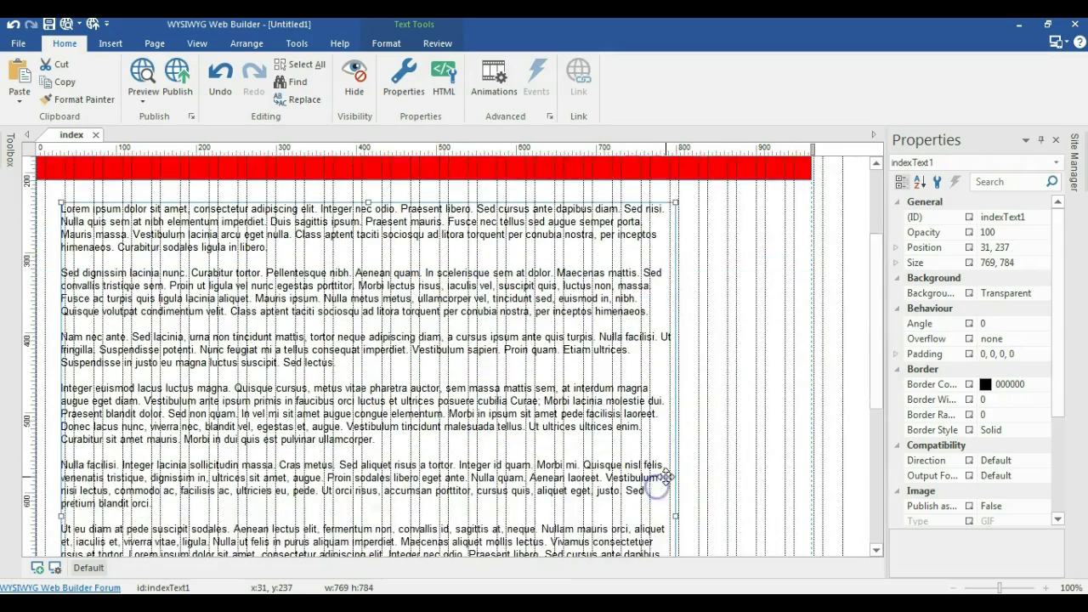
drag(677, 473, 779, 451)
scroll(621, 449, up, 3)
Center the Lorem Ipsum text box horizontally on the page
right_click(518, 382)
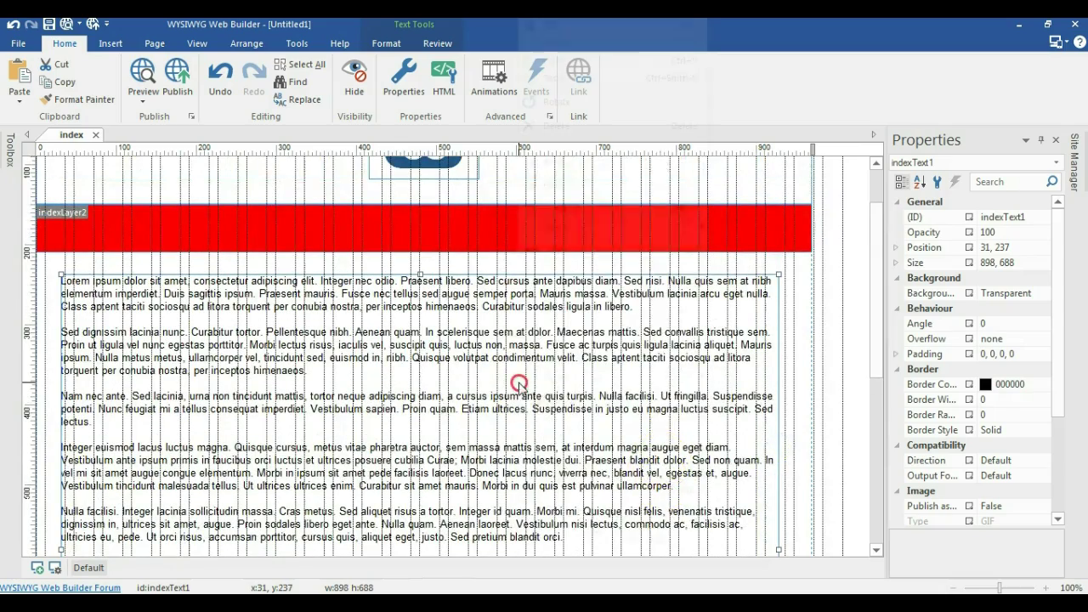
click(651, 379)
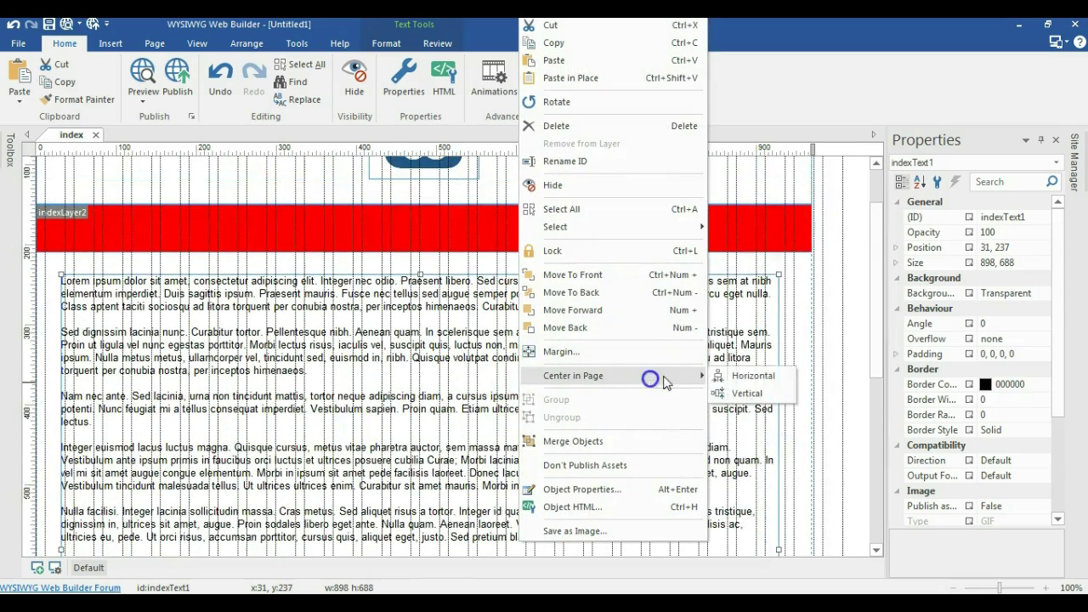
click(755, 375)
click(827, 326)
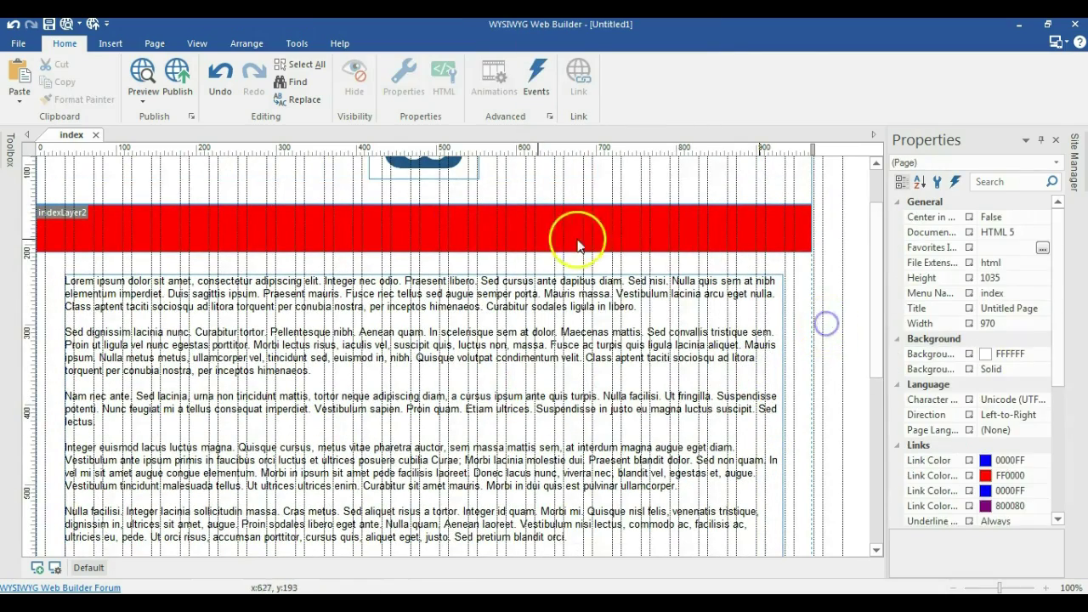
Copy the red bar and place the pasted indexLayer3 across the page at 0, 221
click(499, 229)
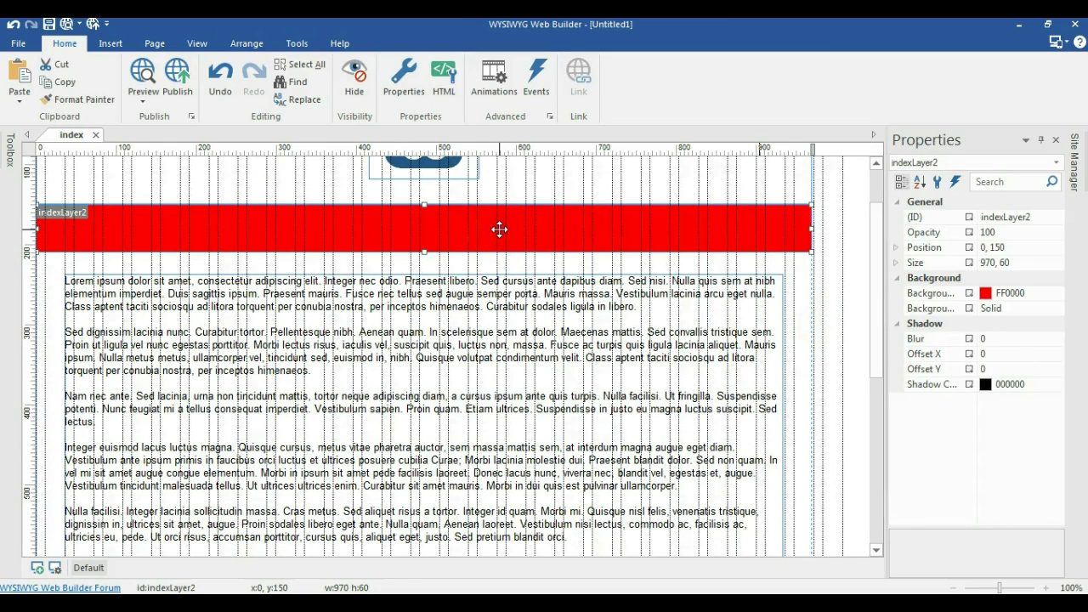
right_click(499, 229)
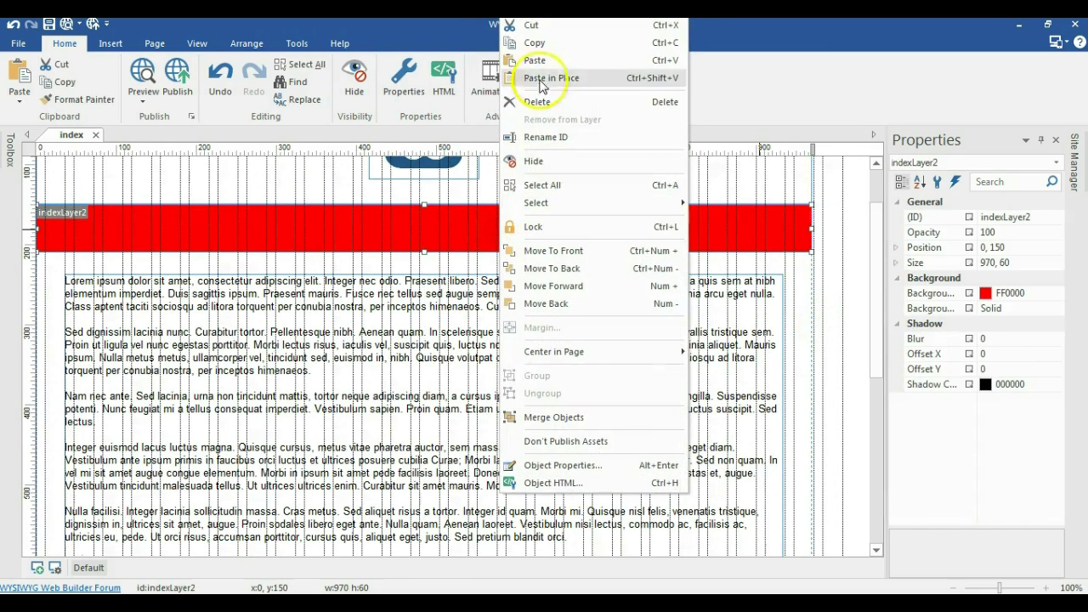
click(537, 41)
click(444, 268)
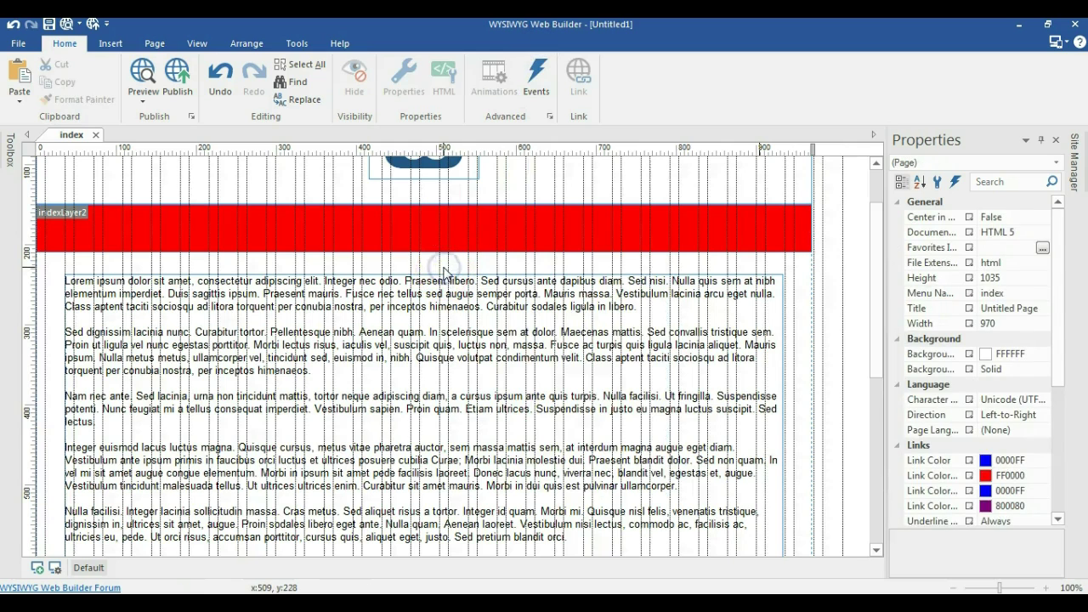
key(ctrl+v)
drag(618, 275, 150, 260)
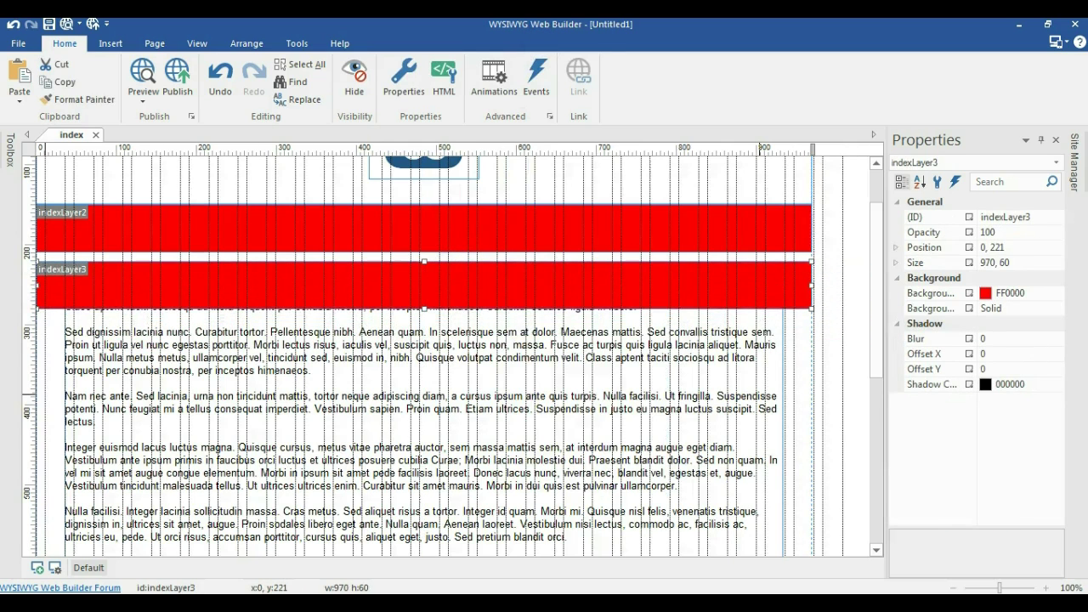
Make indexLayer3 a Docking Layer docked to the top
double_click(390, 287)
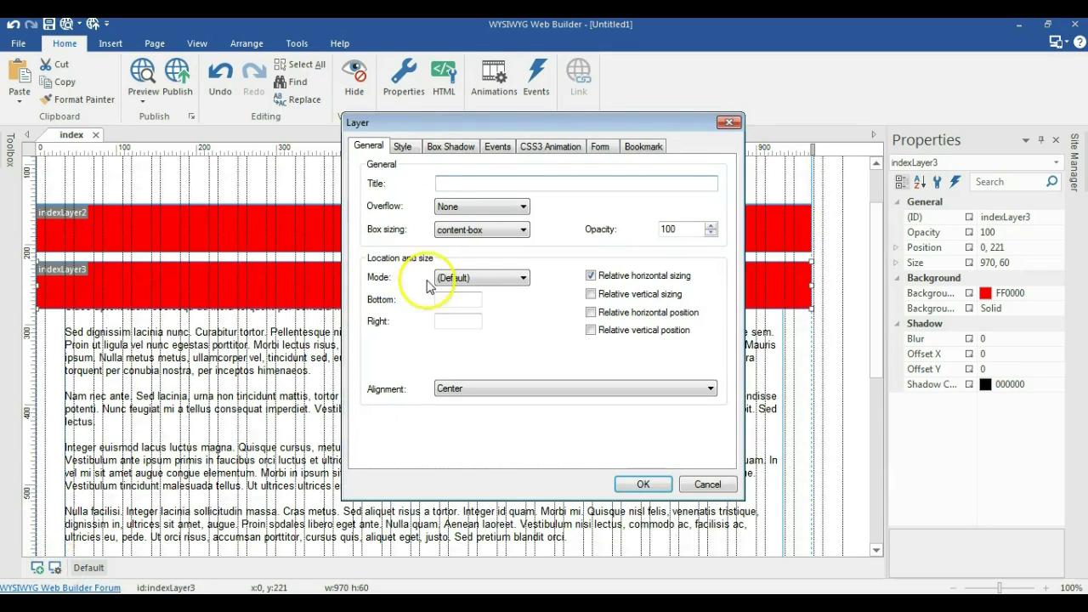
click(457, 278)
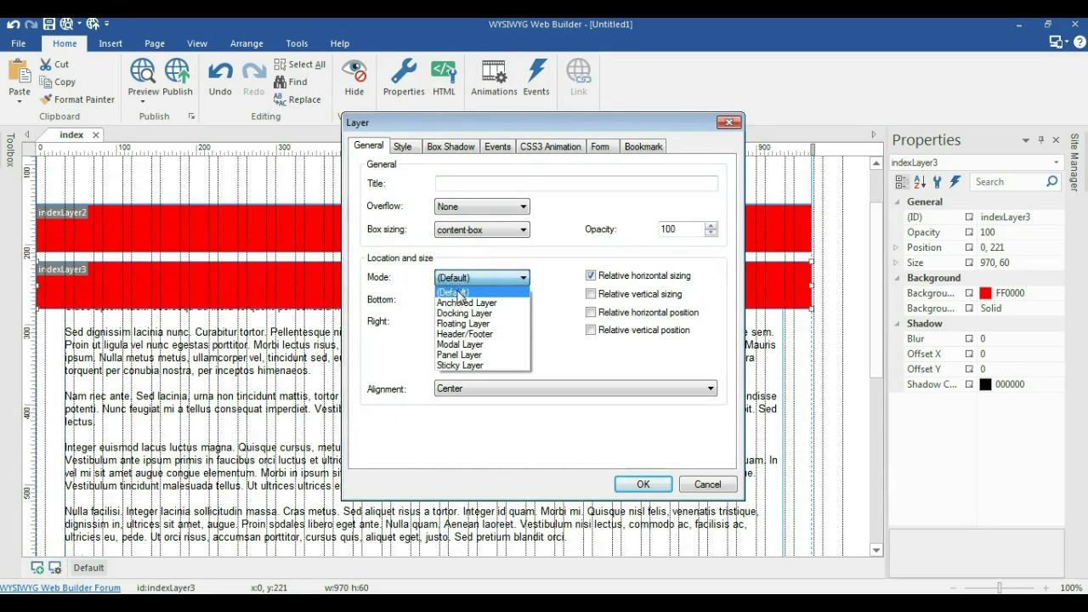
click(455, 313)
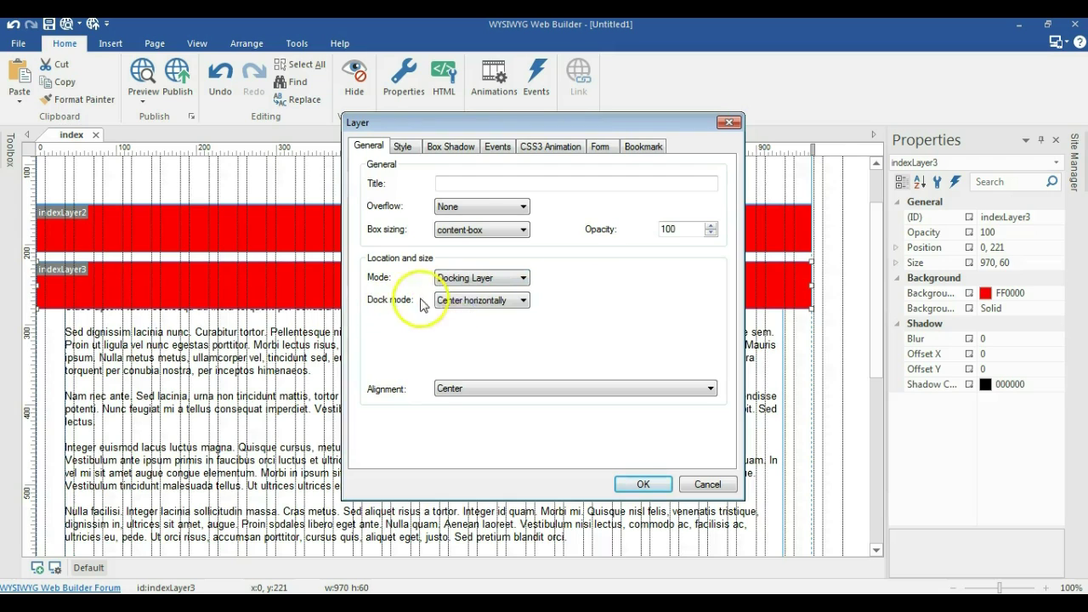
click(447, 301)
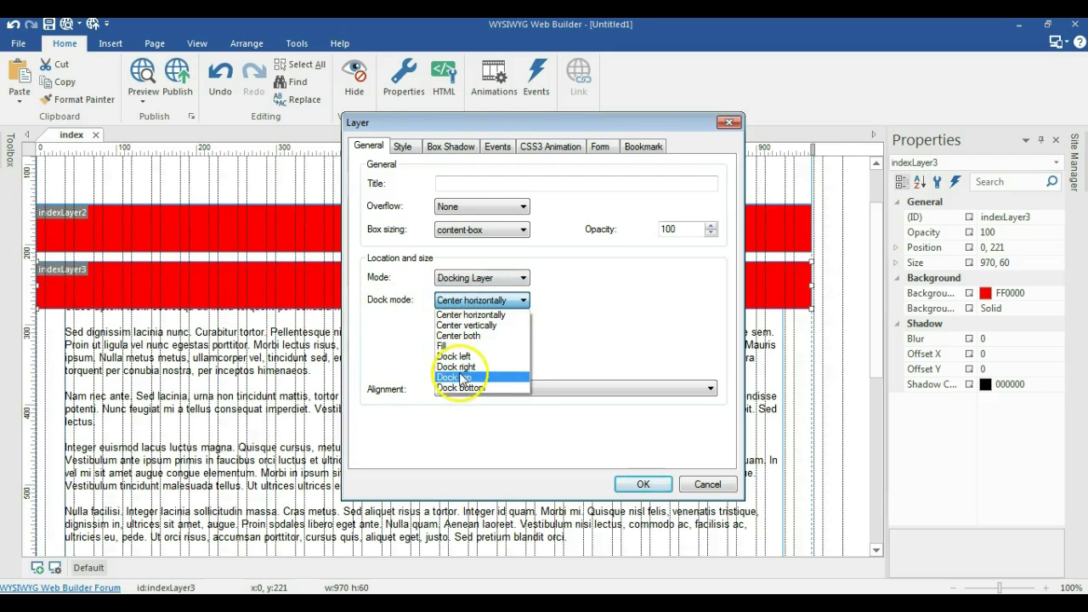
click(460, 378)
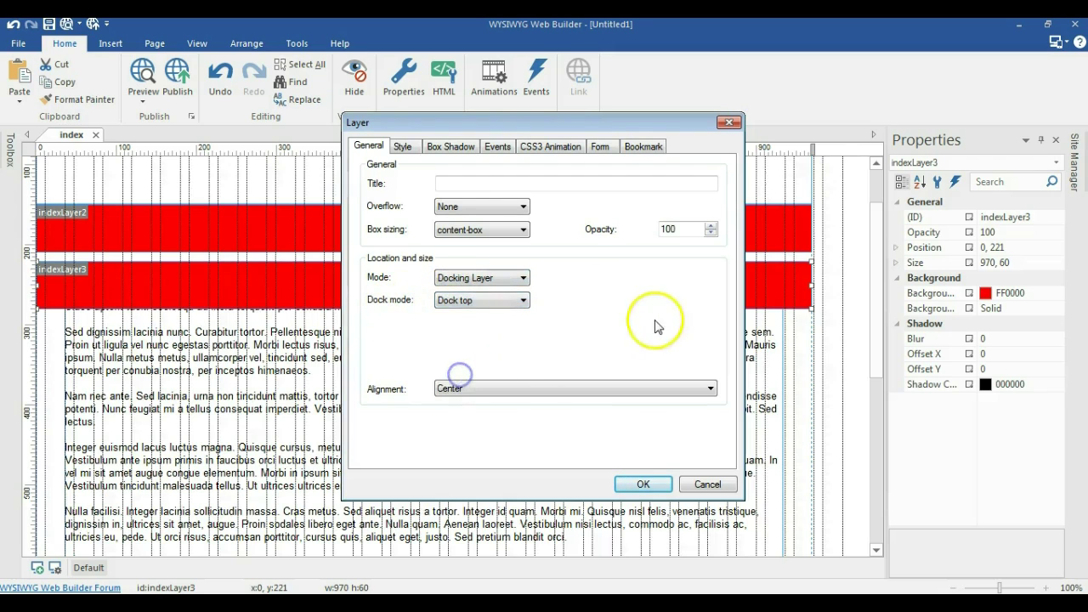
Give indexLayer3 a Royal Blue (4169E1) background and set it flush under the red bar
click(401, 146)
click(520, 253)
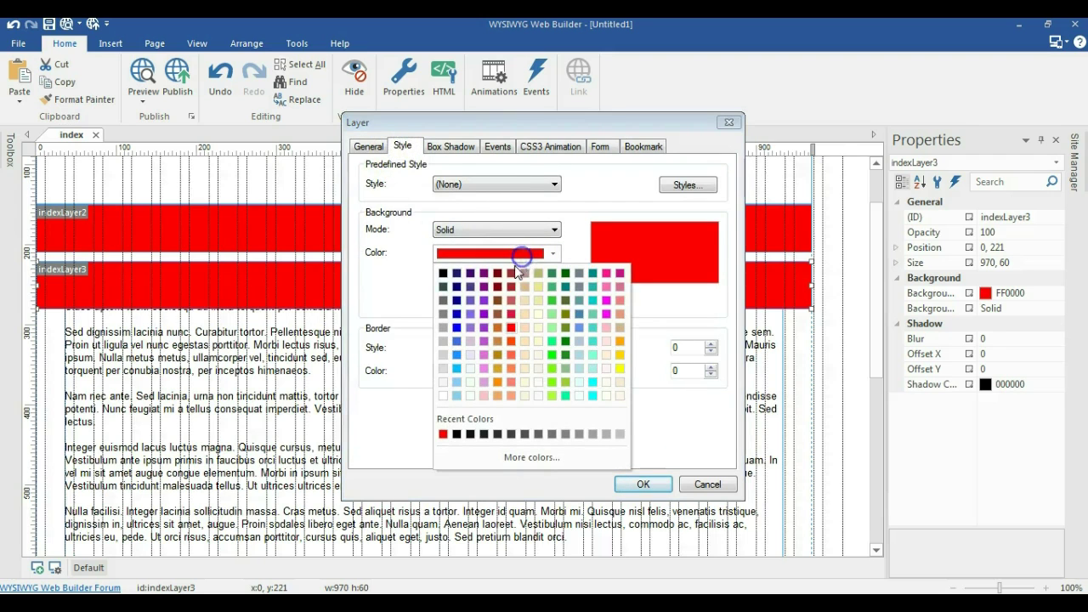
click(456, 343)
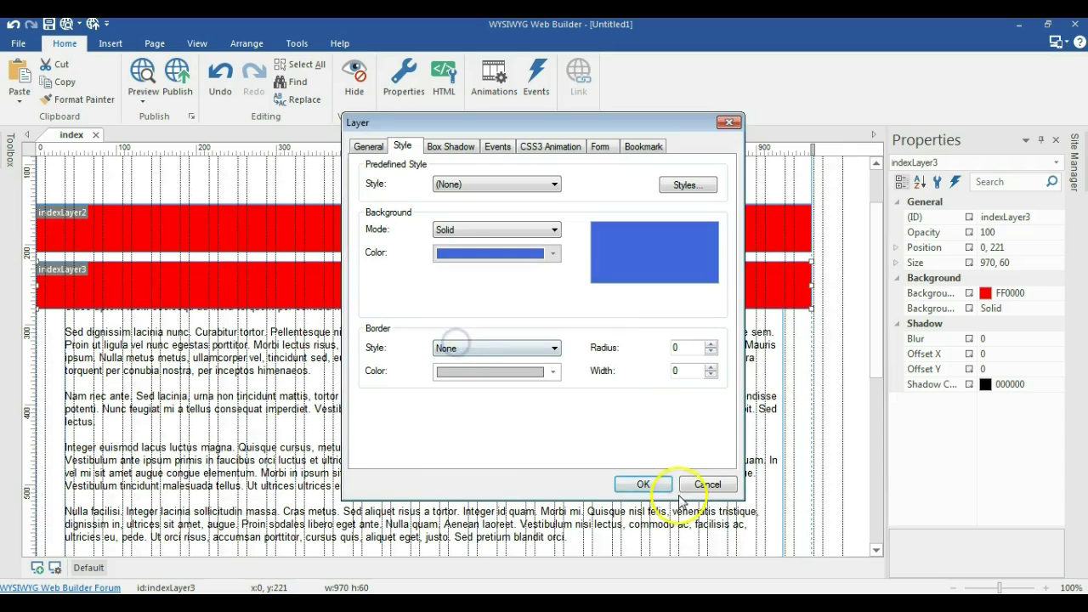
click(646, 485)
click(836, 303)
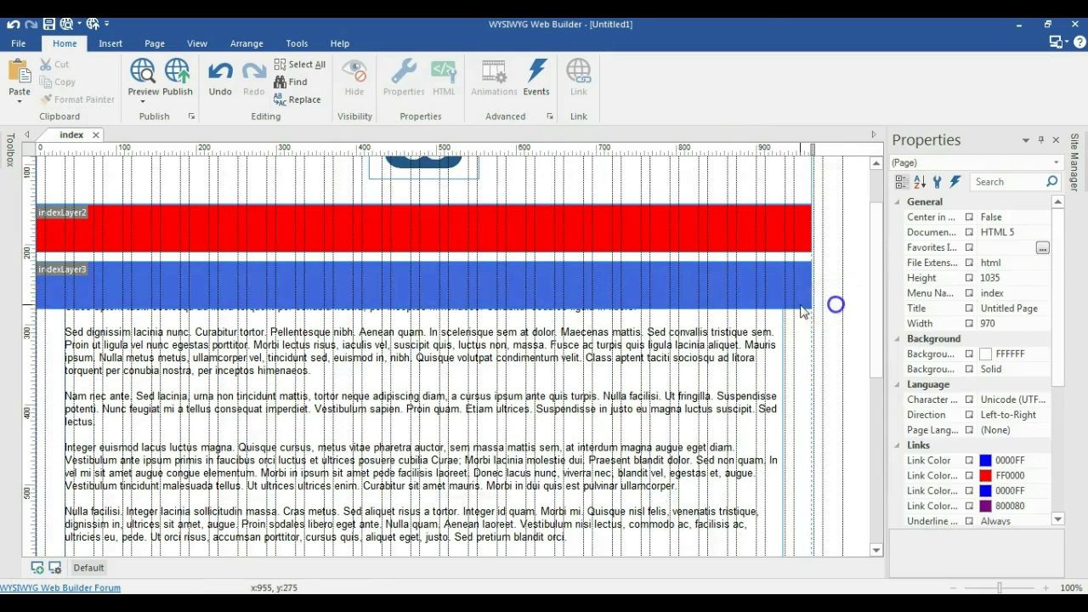
drag(703, 289, 697, 287)
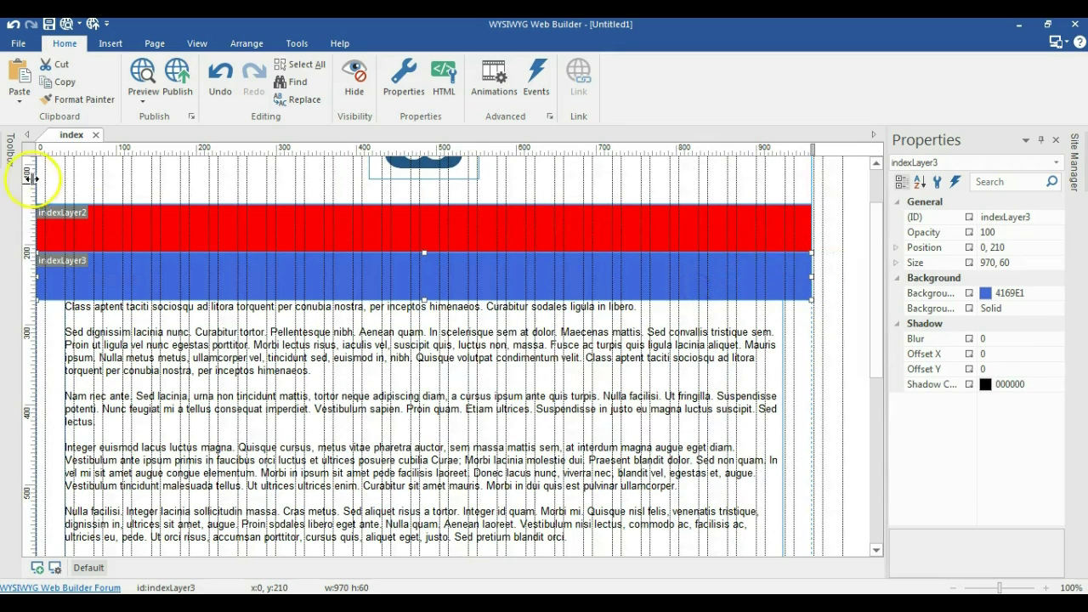
Add a four-item CSS Menu, 28 tall, at the right end of the red bar
click(9, 155)
scroll(93, 374, down, 5)
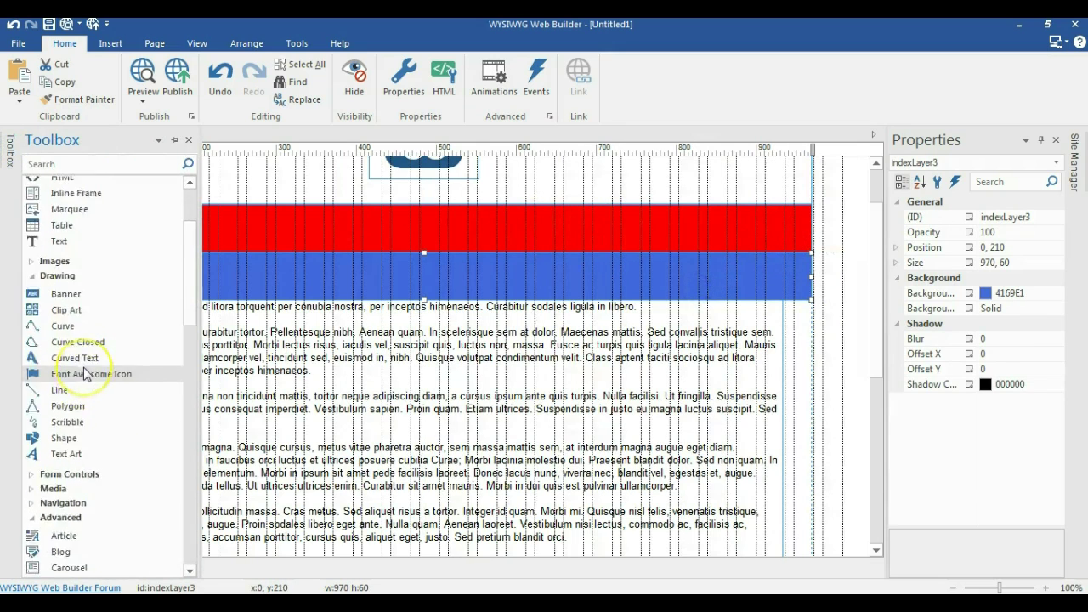
scroll(85, 378, down, 1)
click(73, 411)
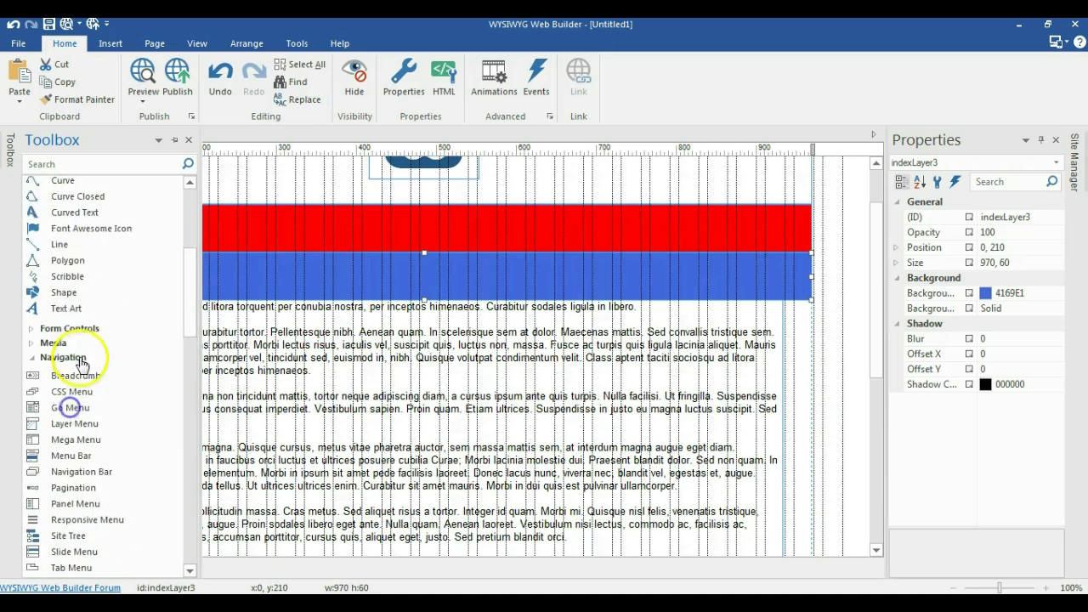
scroll(75, 357, down, 3)
drag(77, 313, 566, 352)
drag(711, 390, 711, 374)
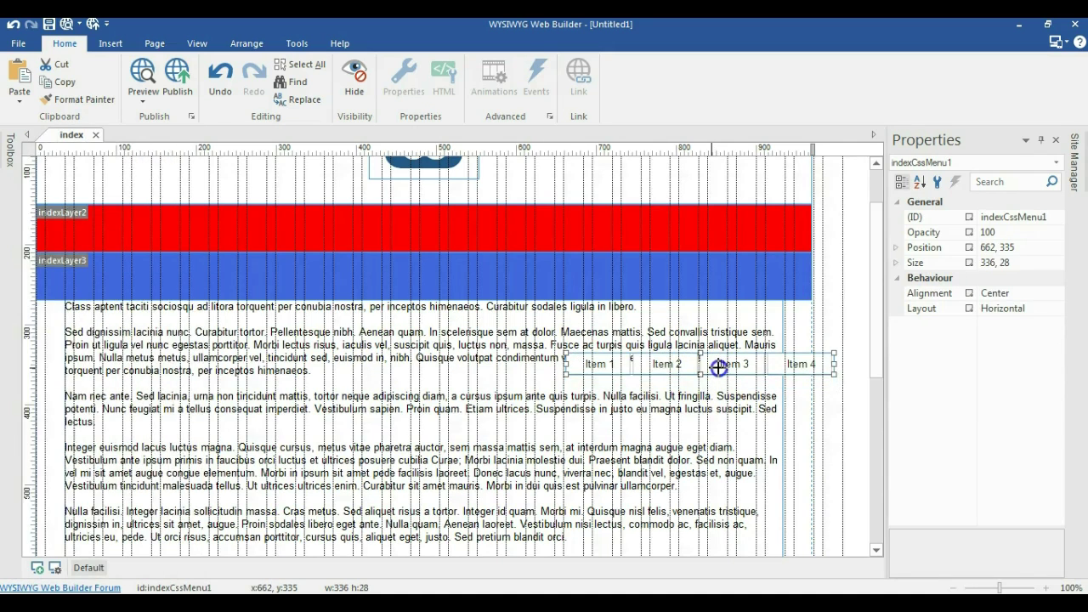
click(836, 323)
drag(813, 369, 769, 232)
Copy the menu and paste the copy, indexCssMenu2, into the blue bar
right_click(770, 232)
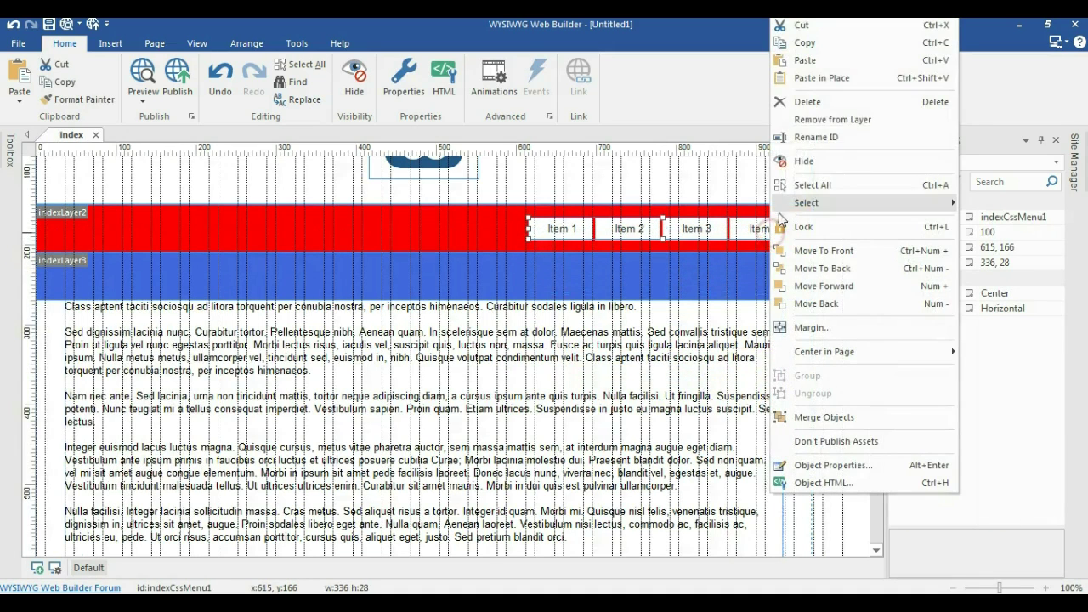
click(809, 44)
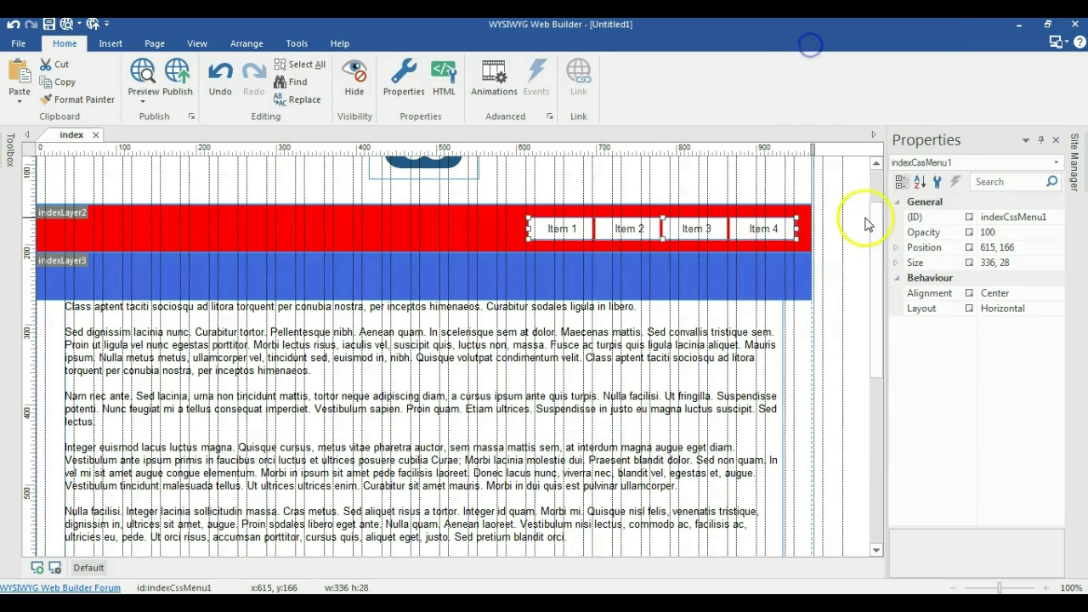
click(851, 230)
key(ctrl+v)
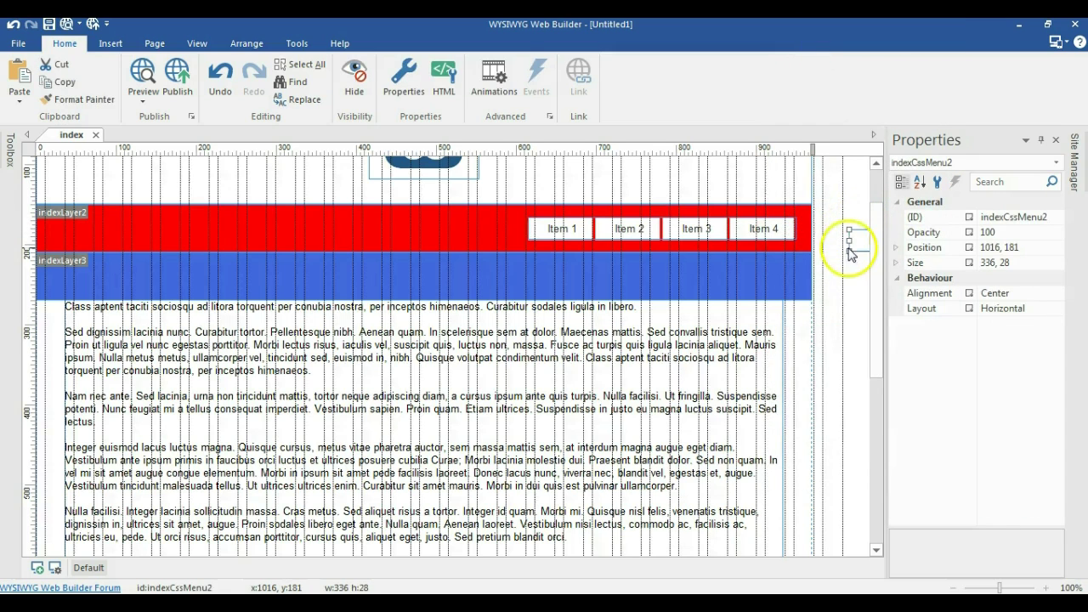
drag(850, 242, 548, 263)
click(821, 277)
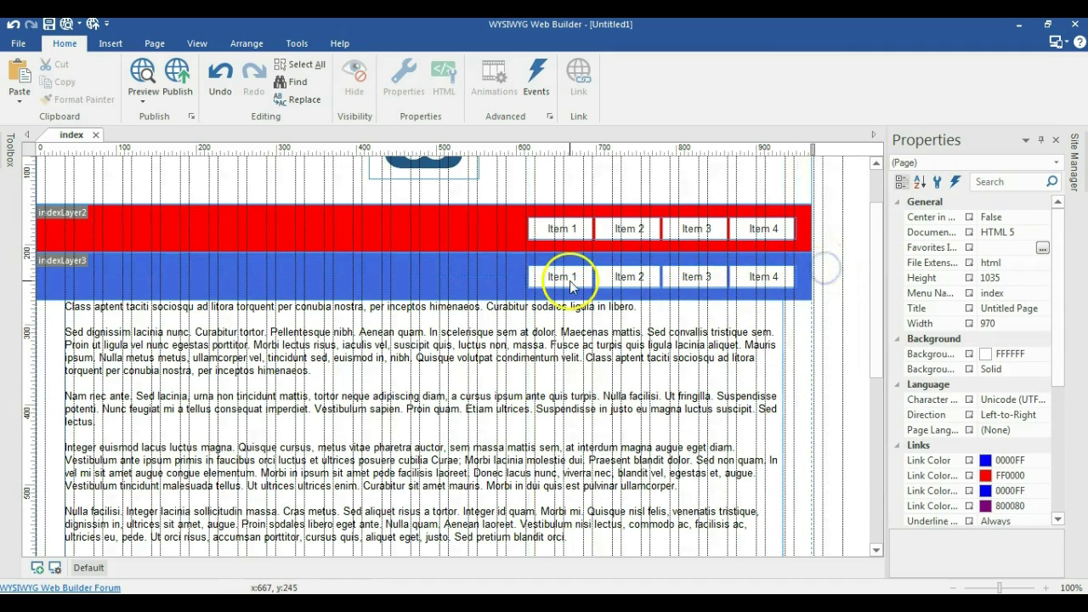
Place a Bookmark at the page's top right, at 970, 0
click(15, 164)
scroll(64, 229, up, 6)
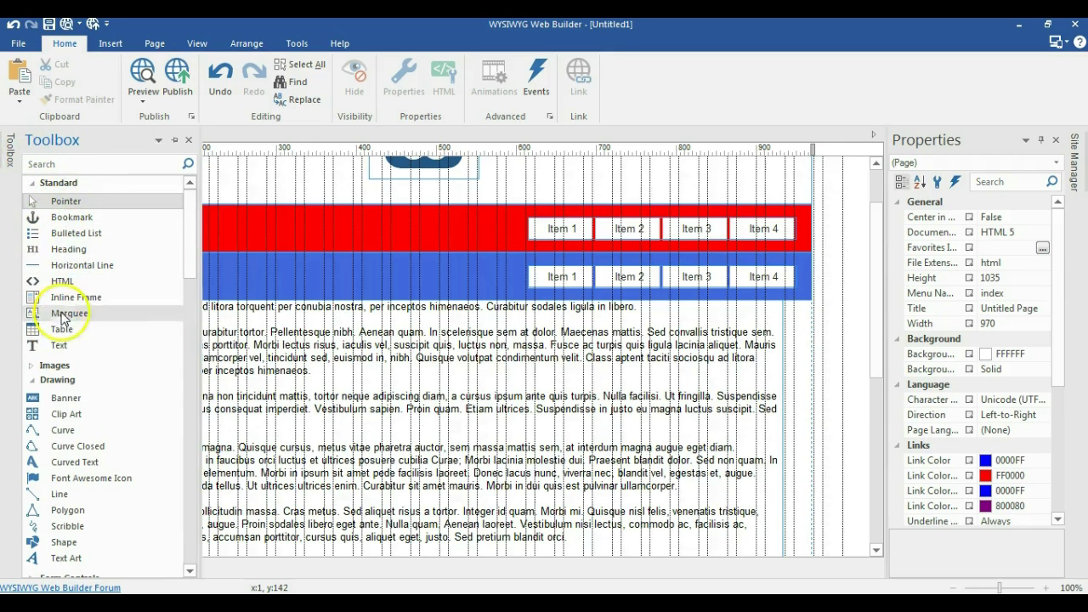
click(71, 217)
click(823, 167)
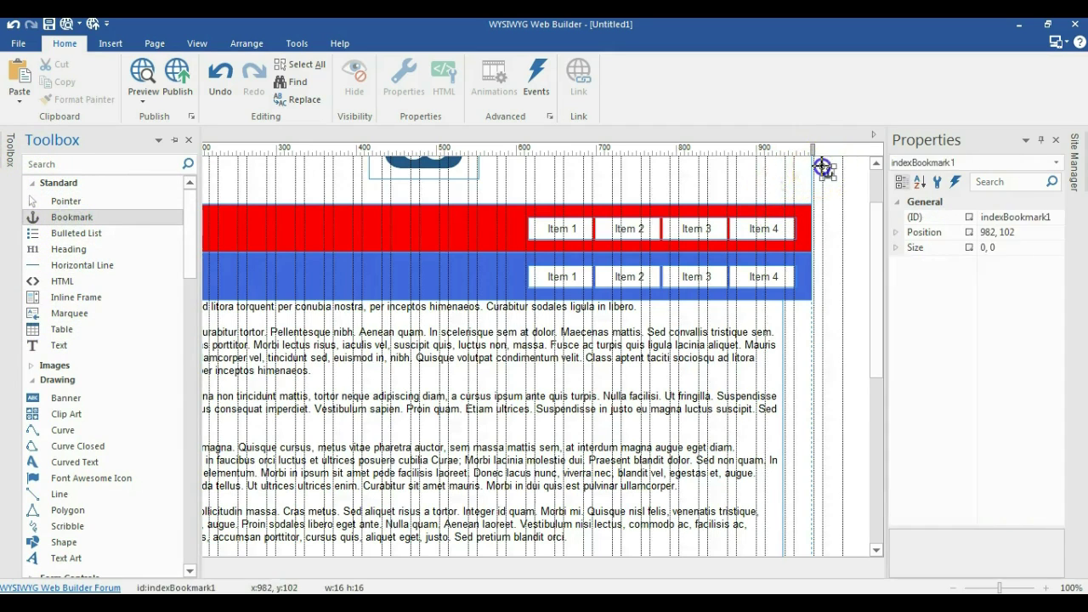
click(825, 174)
click(829, 246)
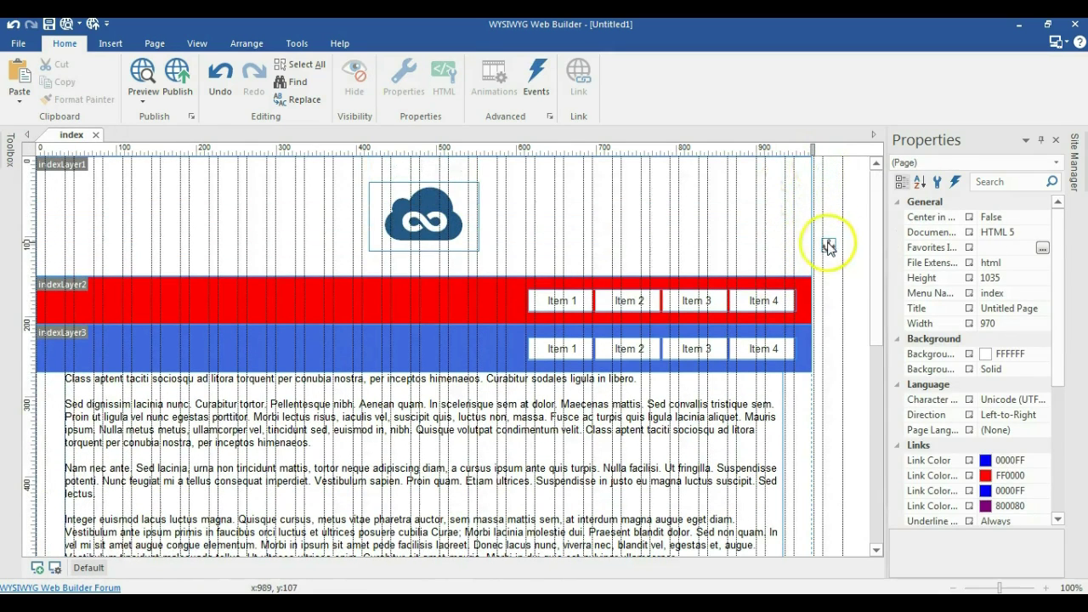
click(820, 166)
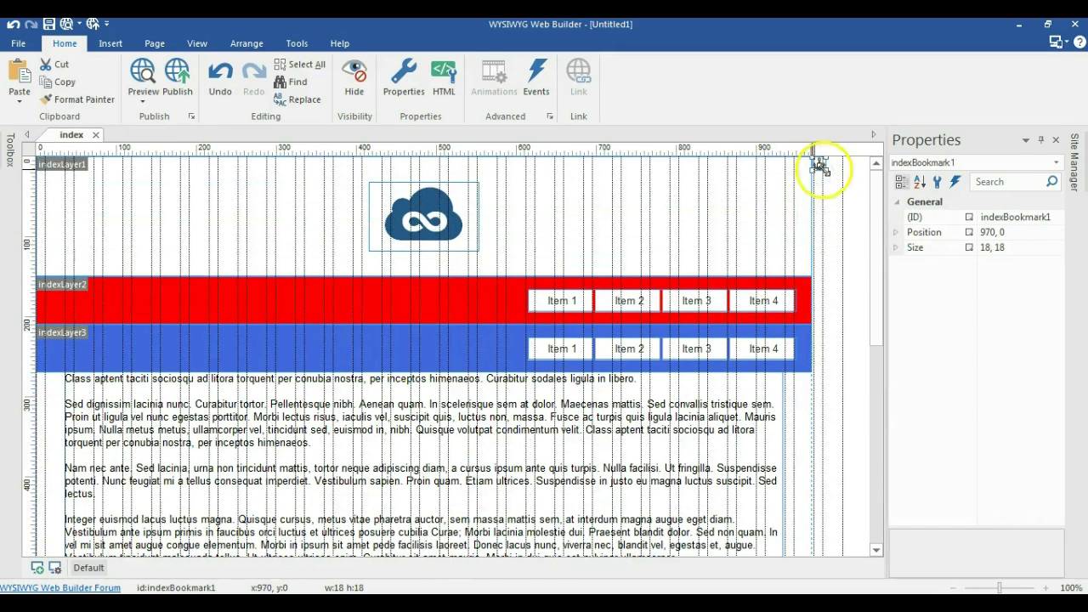
Add an onscrollhide event running Show with Effect (Blinds Horizontal) to the bookmark
double_click(820, 167)
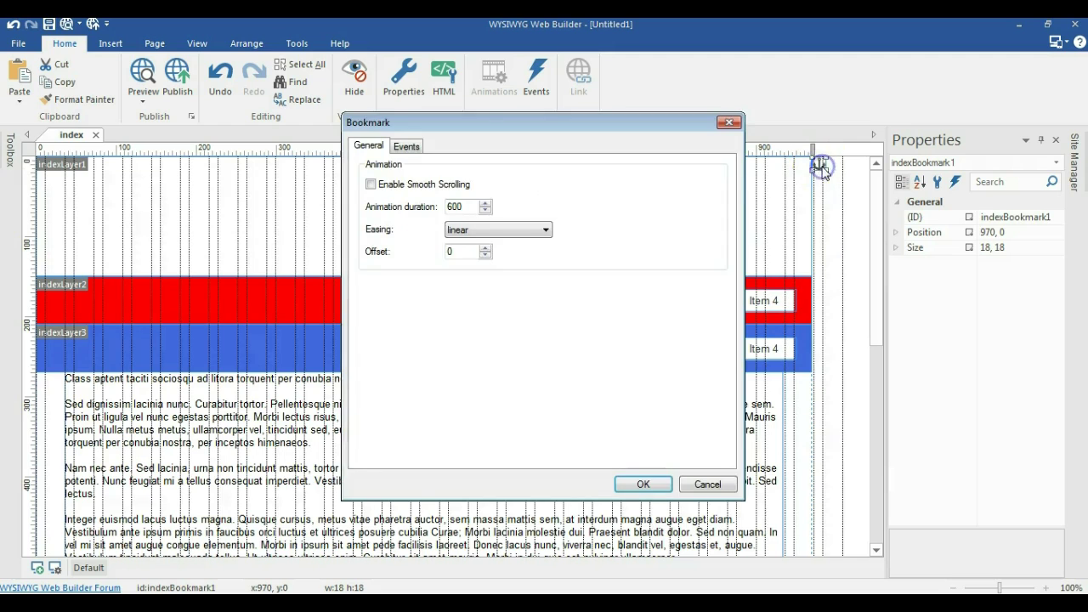
click(415, 149)
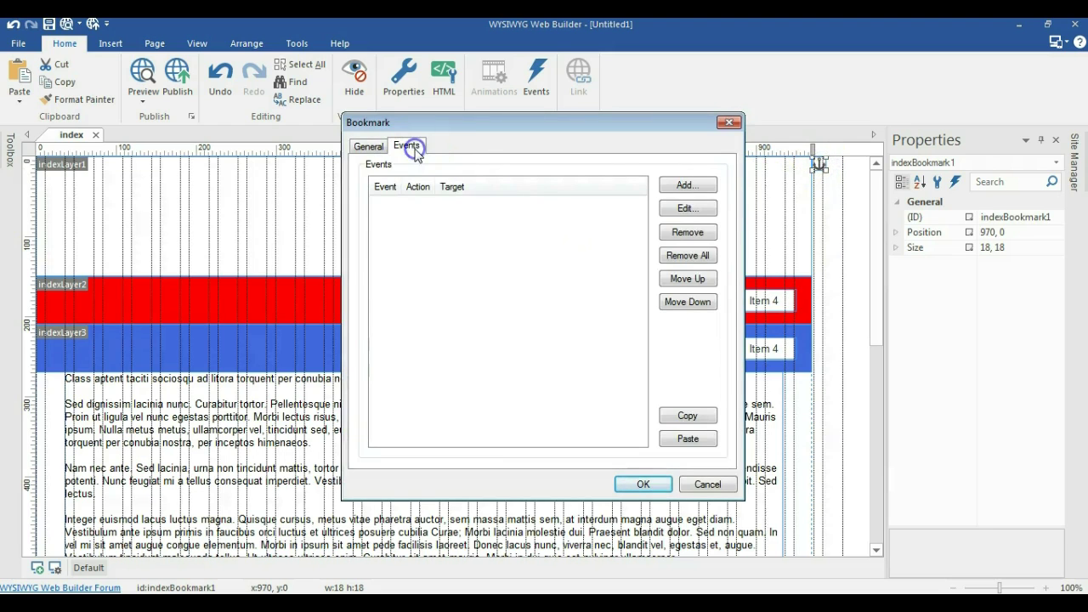
click(672, 189)
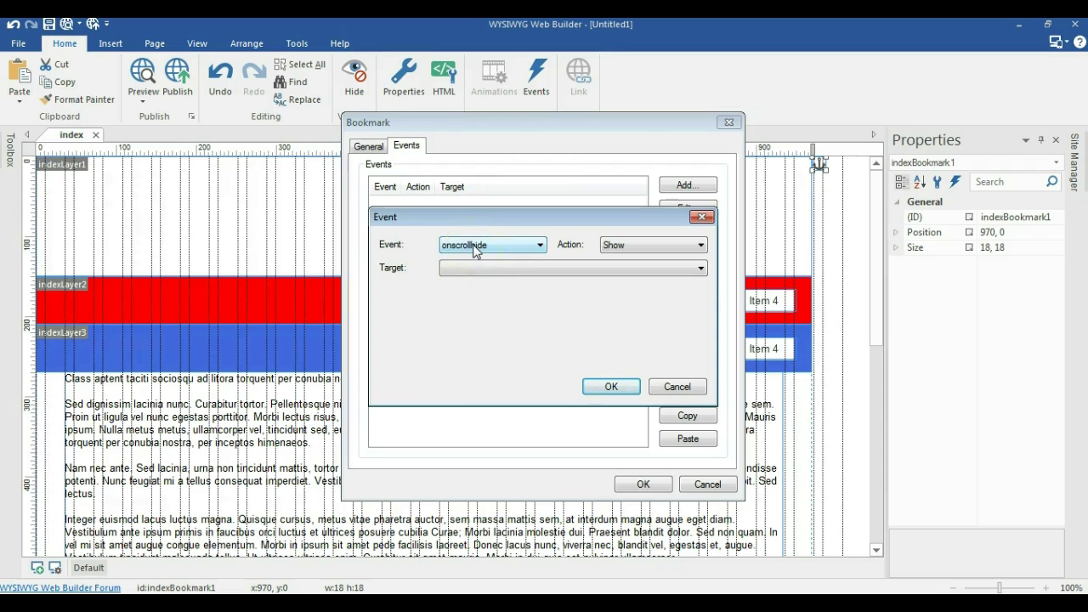
click(610, 246)
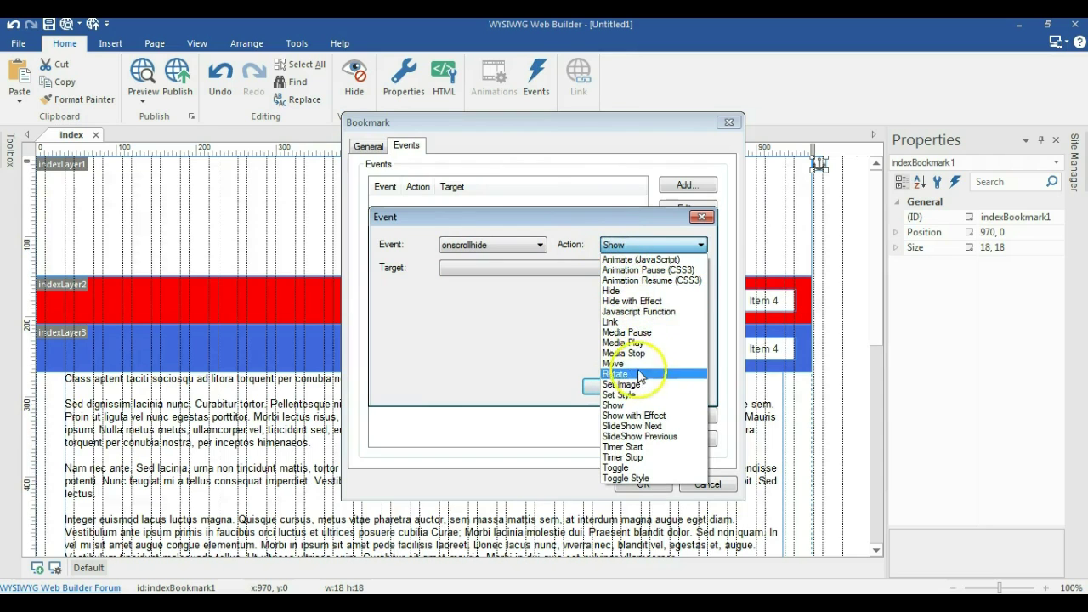
click(640, 416)
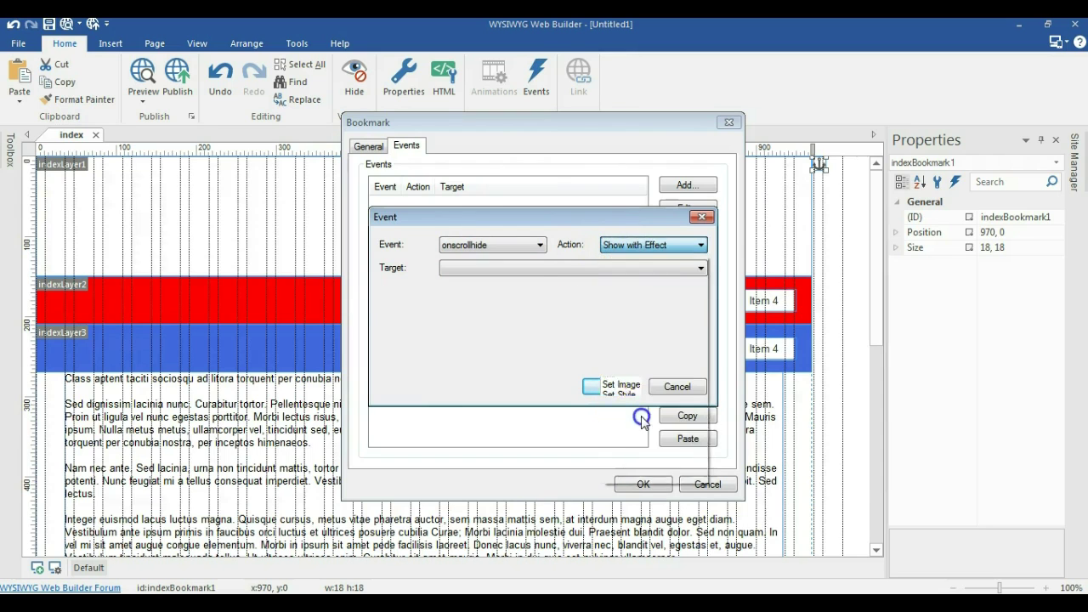
click(520, 269)
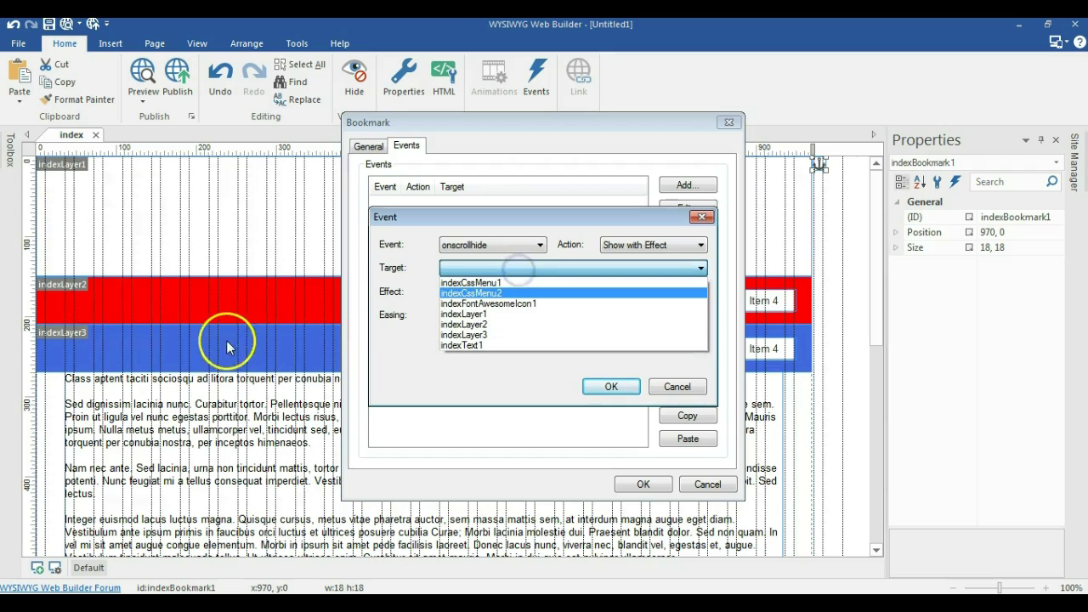
click(312, 336)
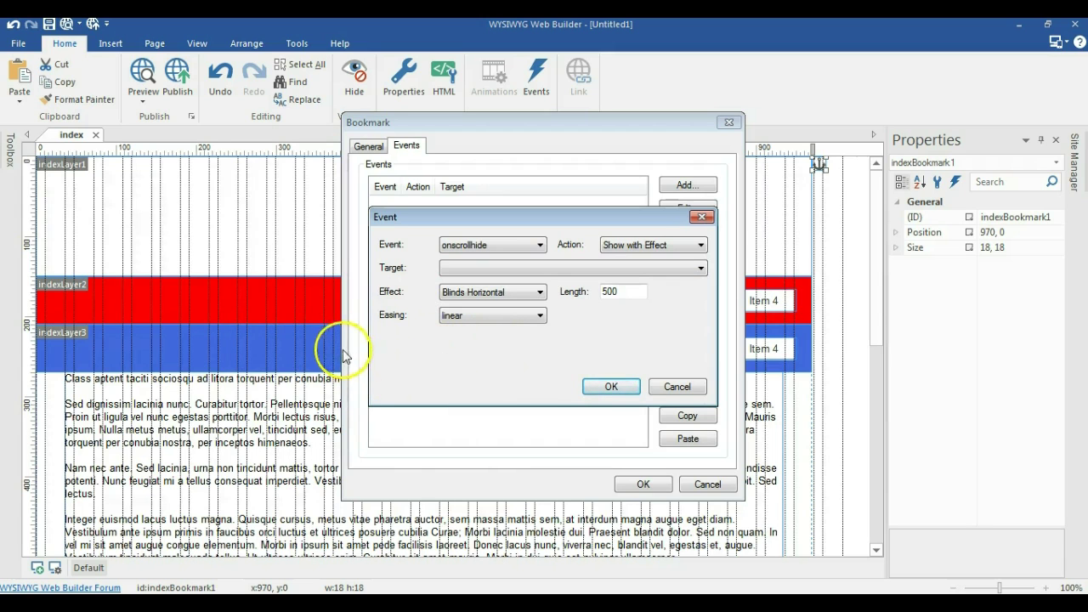
click(597, 387)
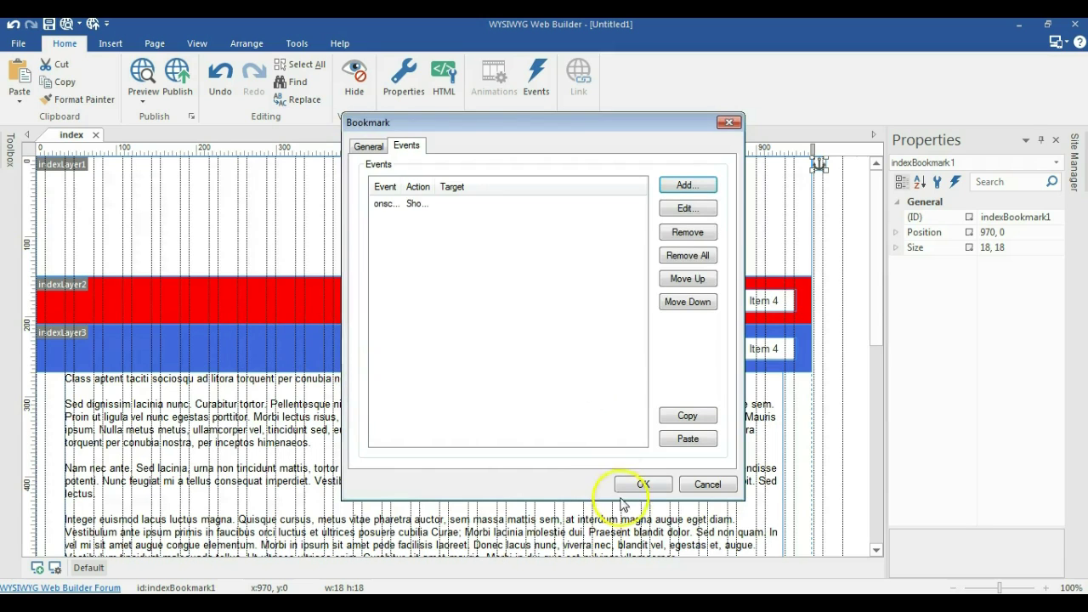
click(631, 484)
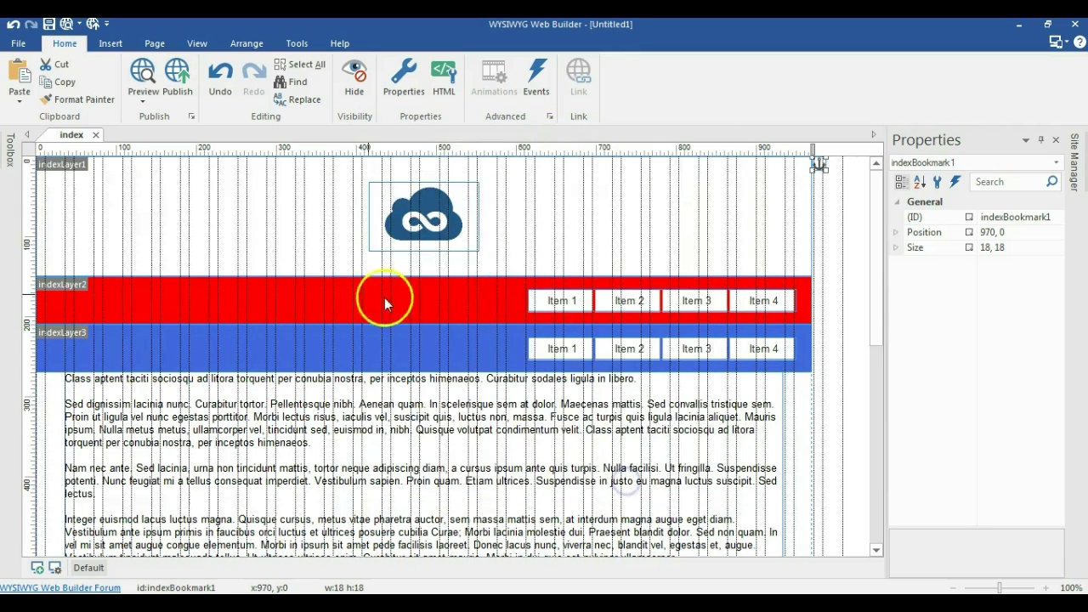
click(259, 313)
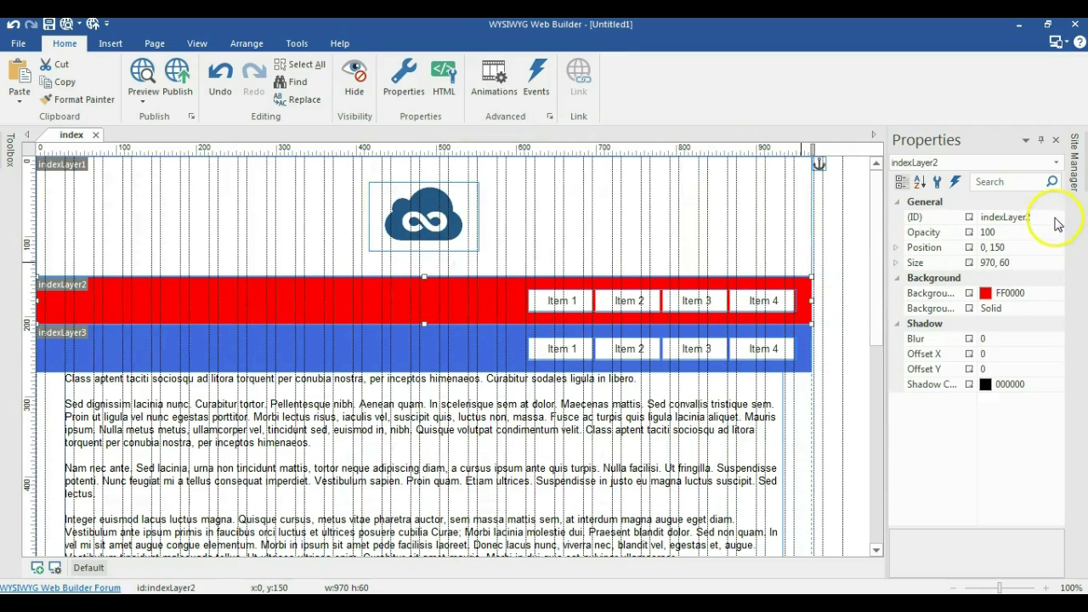
Change the red bar layer's ID to 'red' and the blue bar layer's ID to 'blue'
click(936, 220)
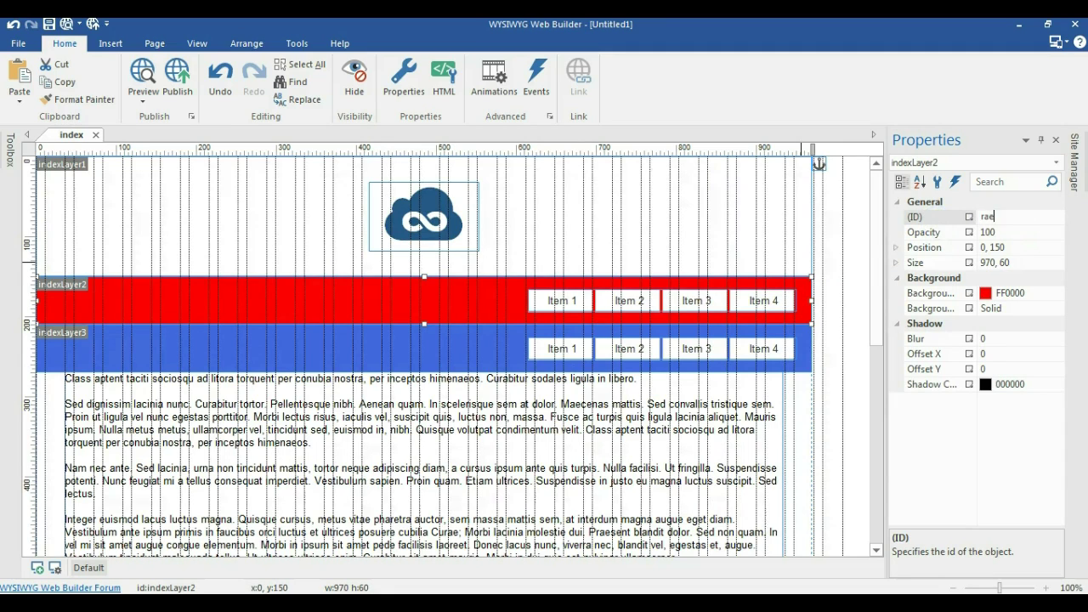
click(476, 357)
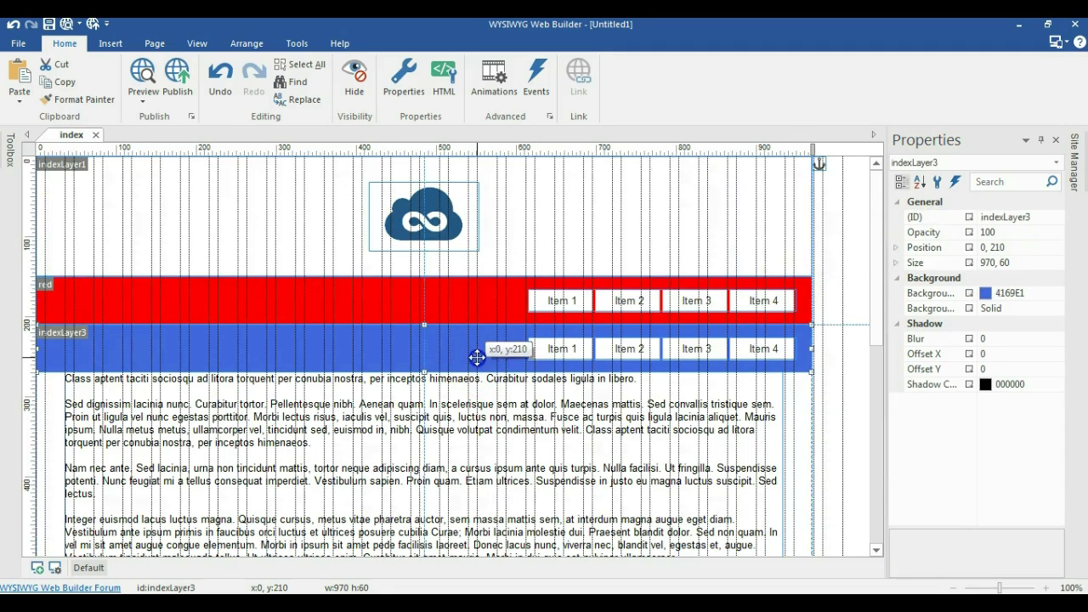
click(1012, 218)
text(r)
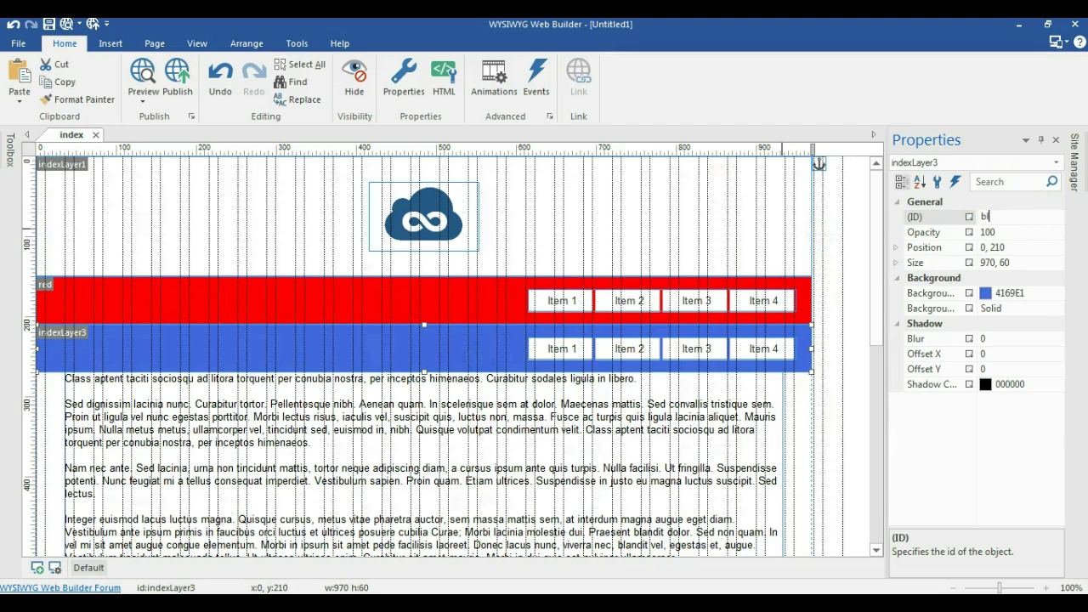
click(812, 236)
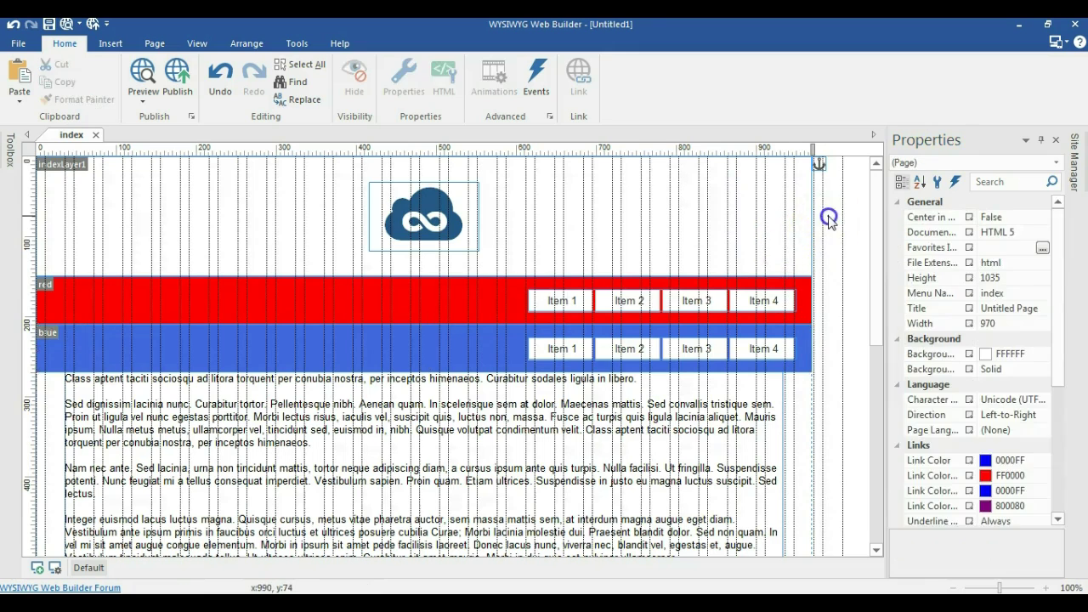
Edit the bookmark's existing onscrollhide event to target blue with the Slide Up effect
double_click(816, 164)
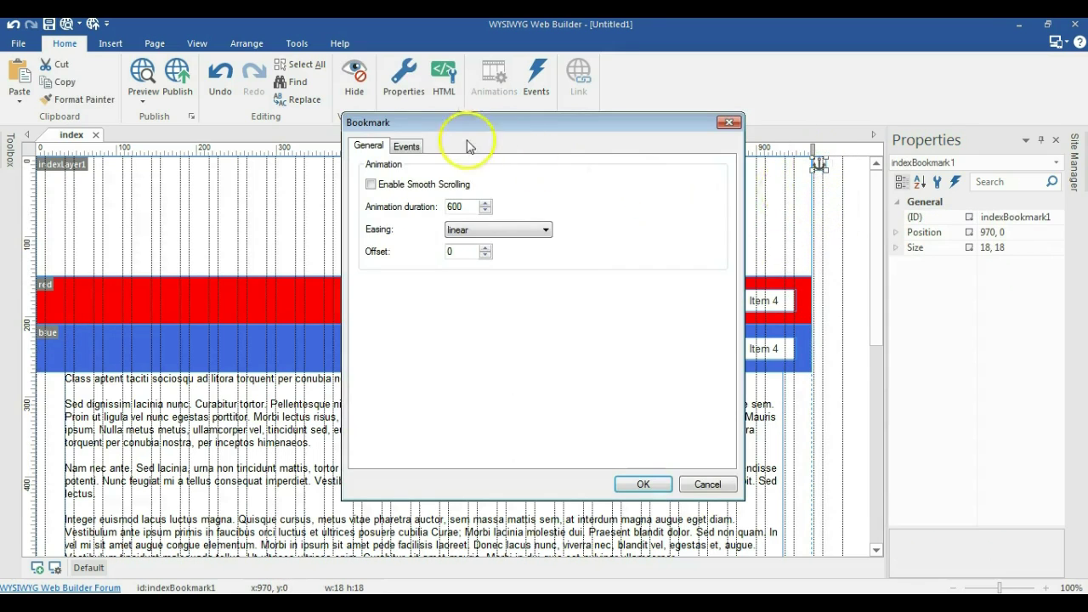
click(406, 146)
double_click(435, 204)
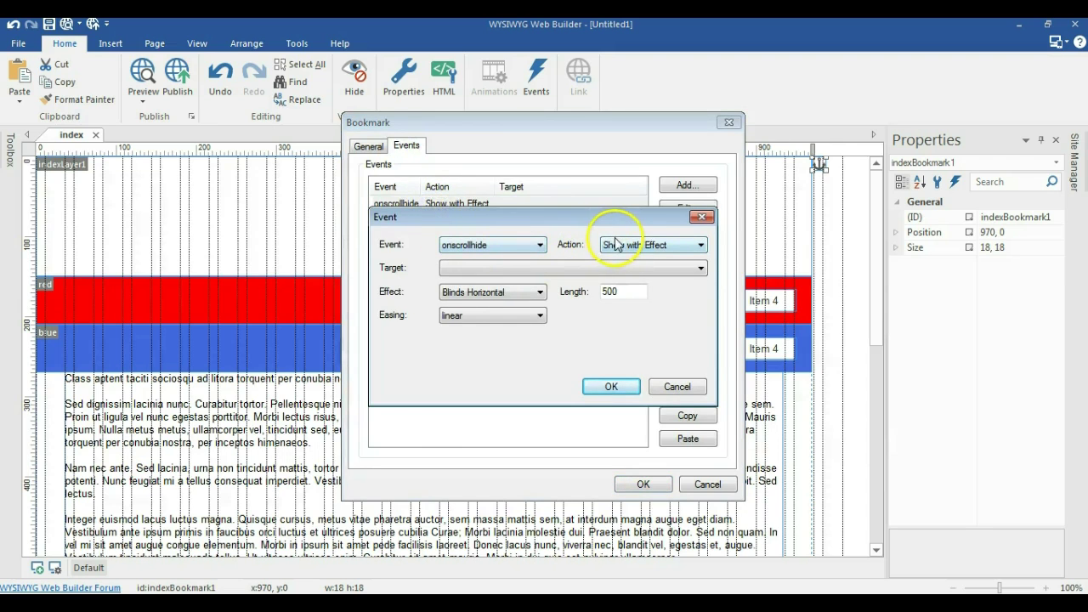
click(446, 268)
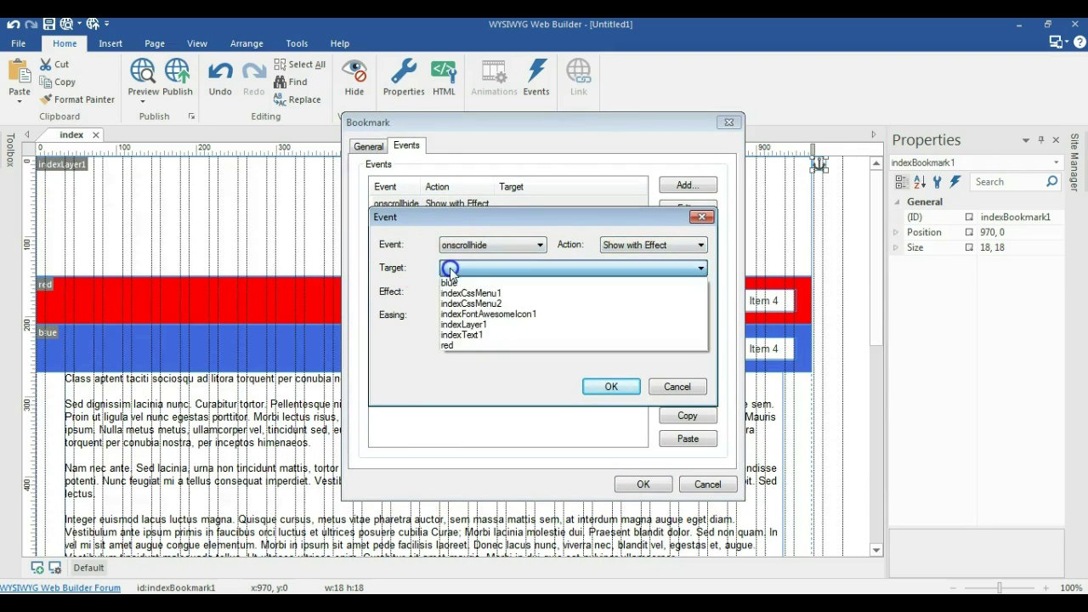
click(455, 284)
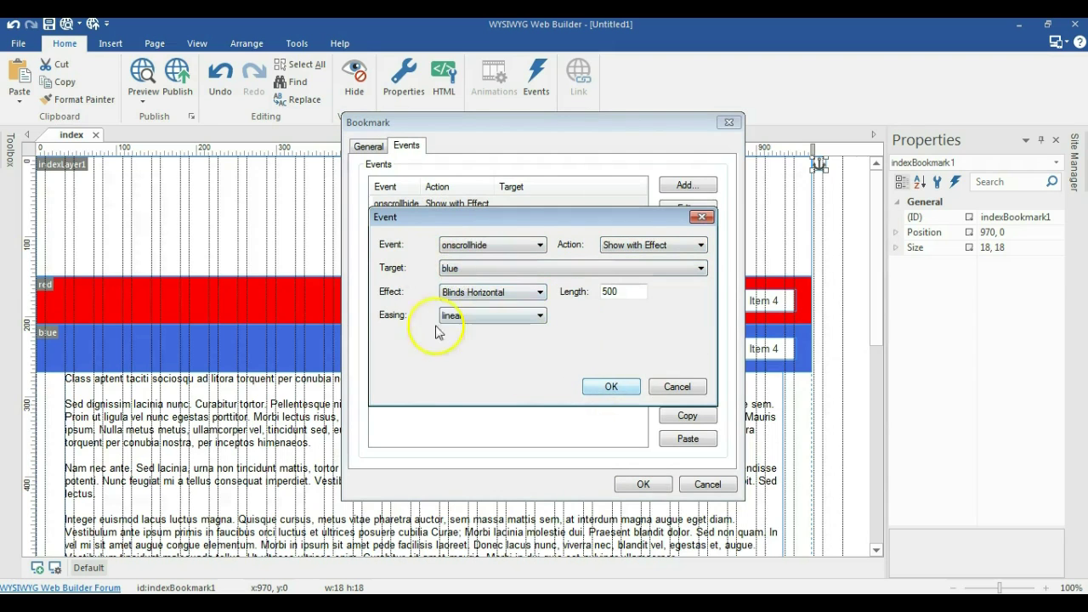
click(494, 297)
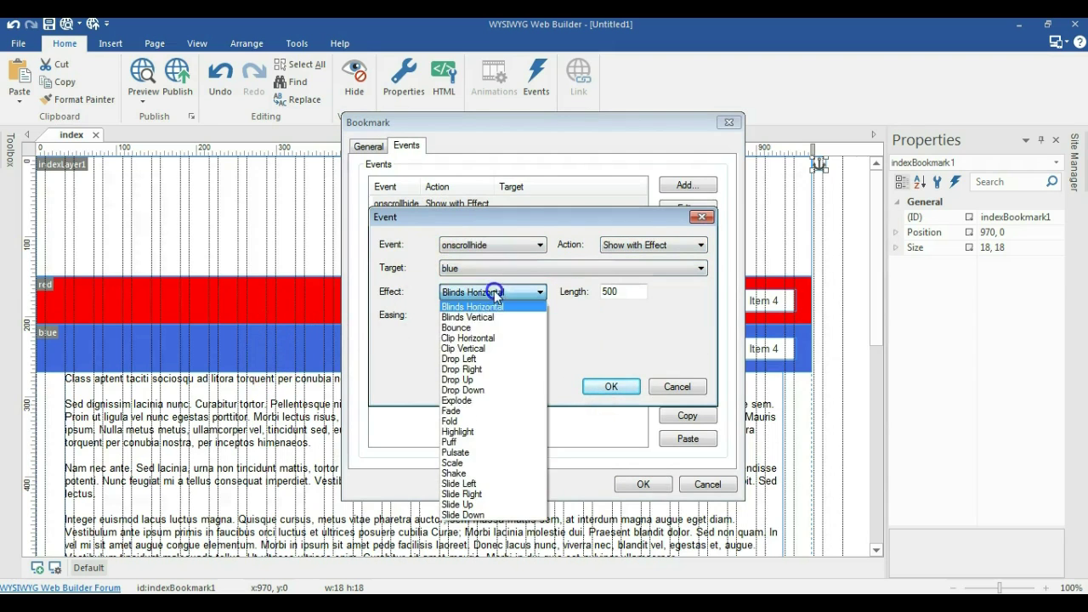
click(474, 505)
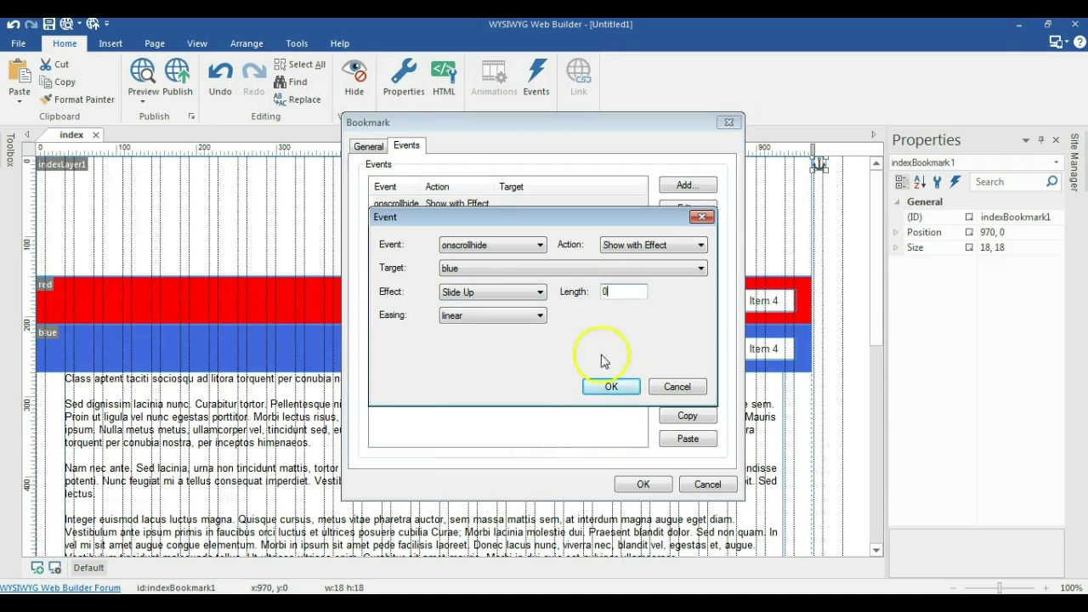
click(612, 386)
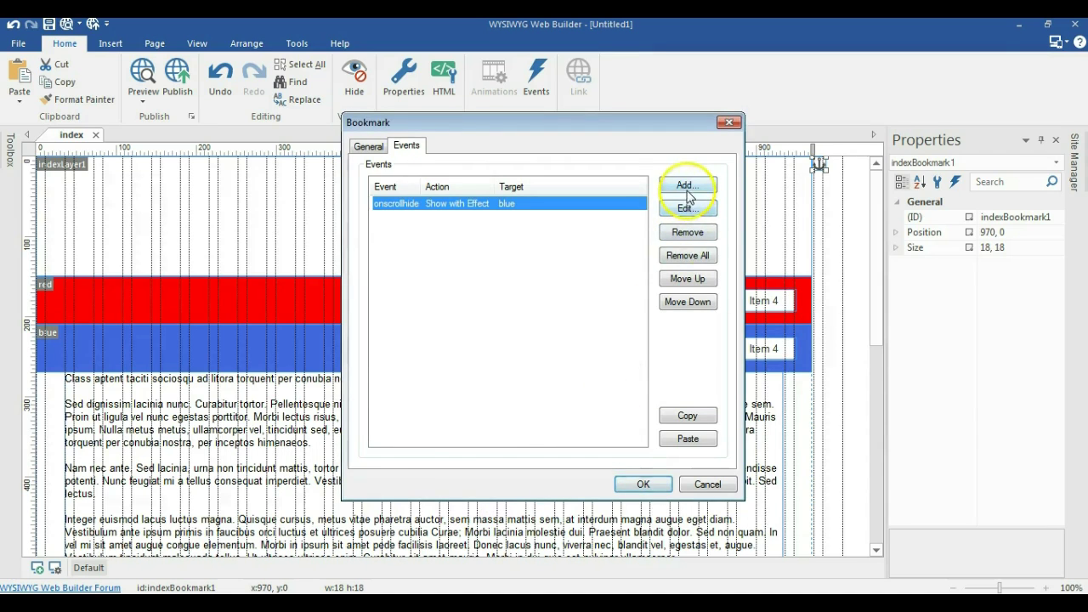
Add an onscrollreveal Hide with Effect event targeting blue with Slide Up, keeping both events
click(687, 189)
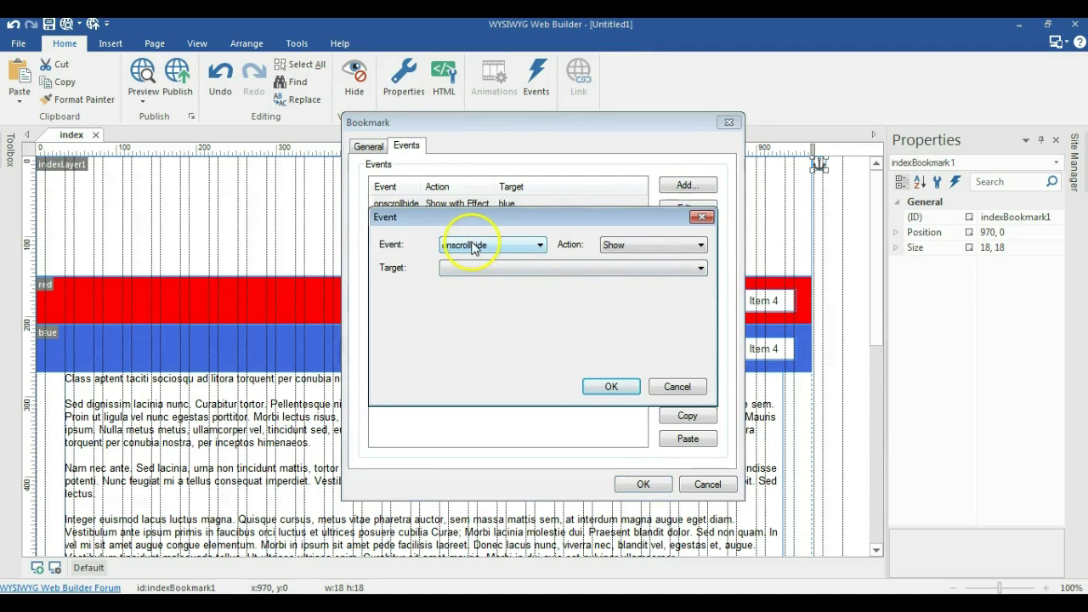
click(473, 246)
click(476, 269)
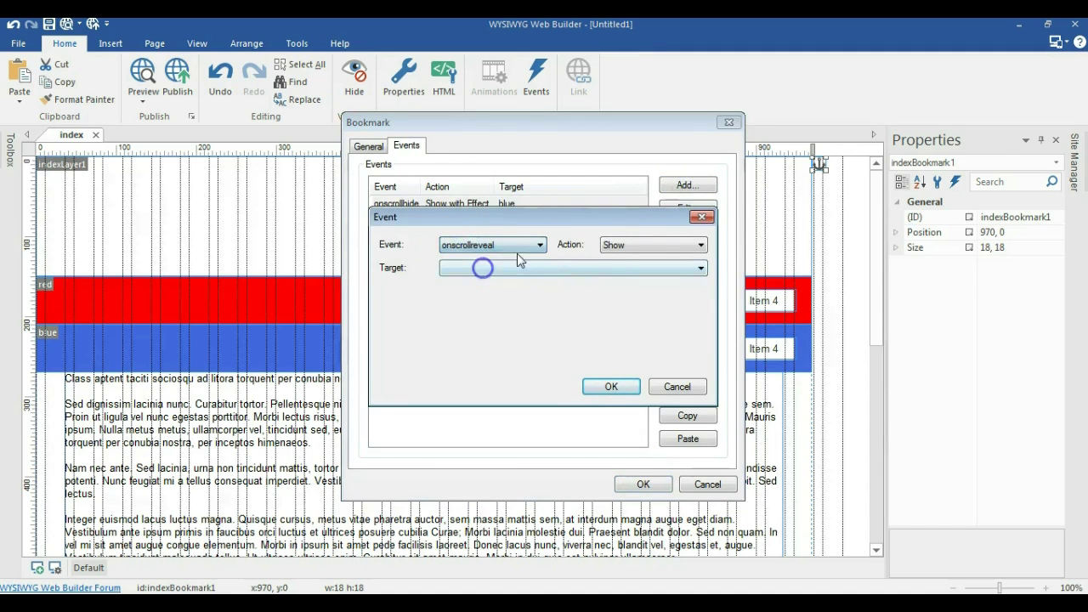
click(614, 246)
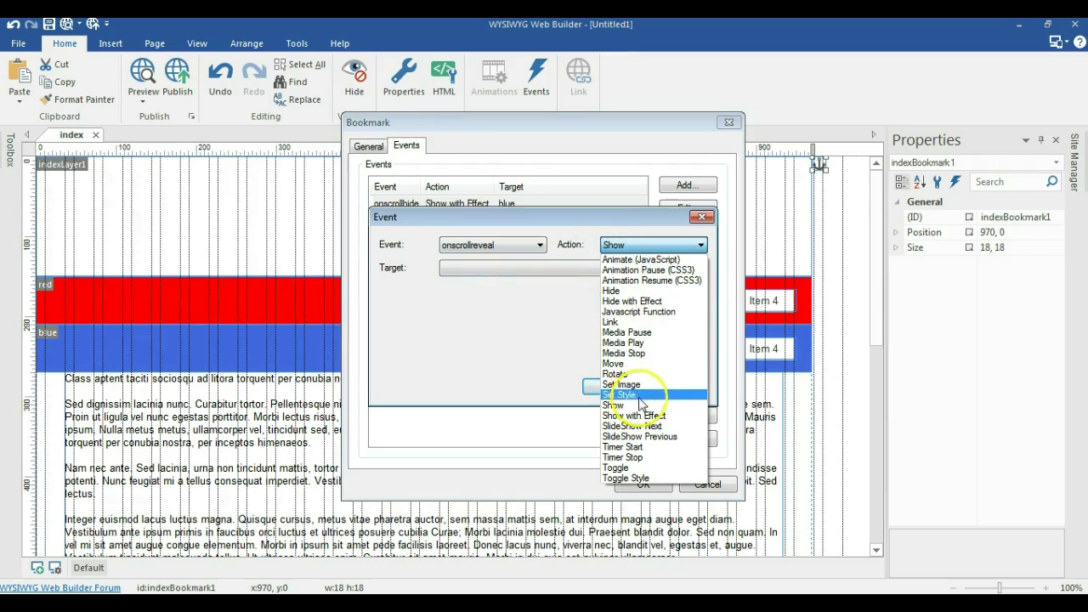
click(634, 301)
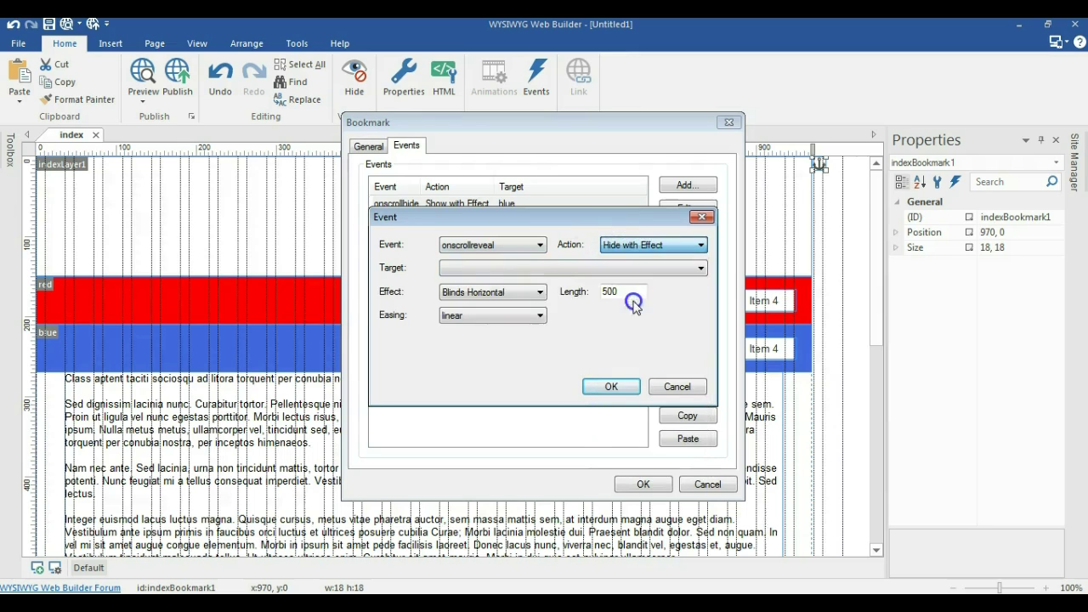
click(529, 268)
click(480, 284)
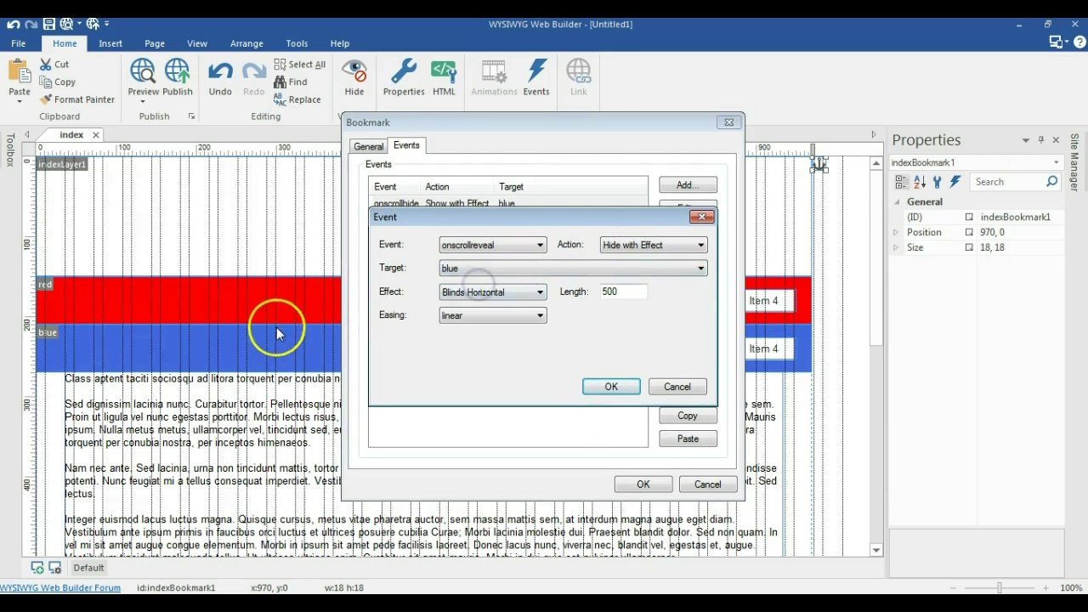
click(476, 296)
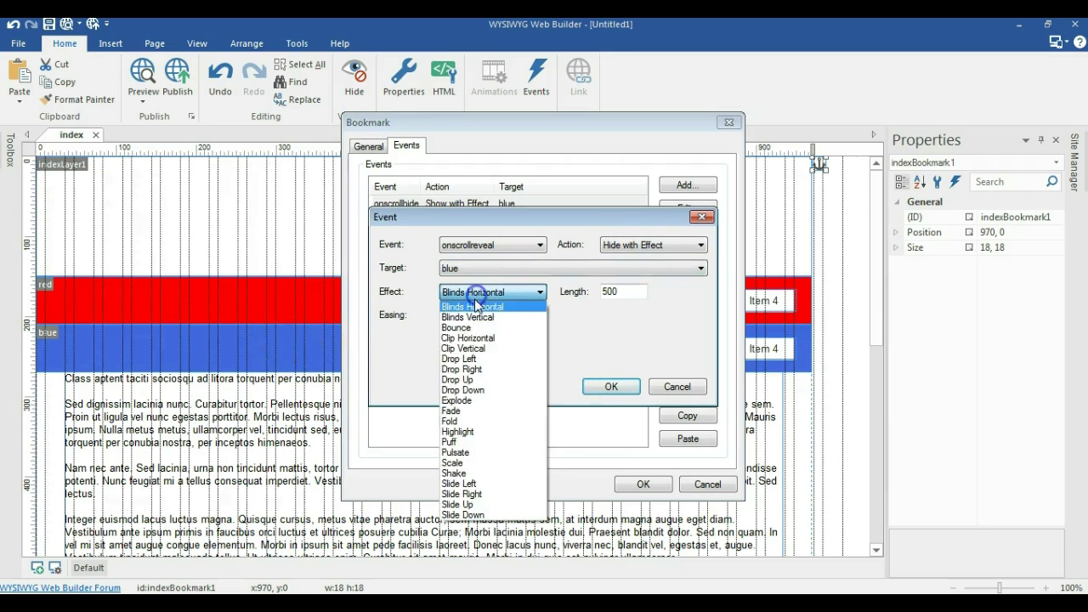
click(476, 505)
double_click(614, 291)
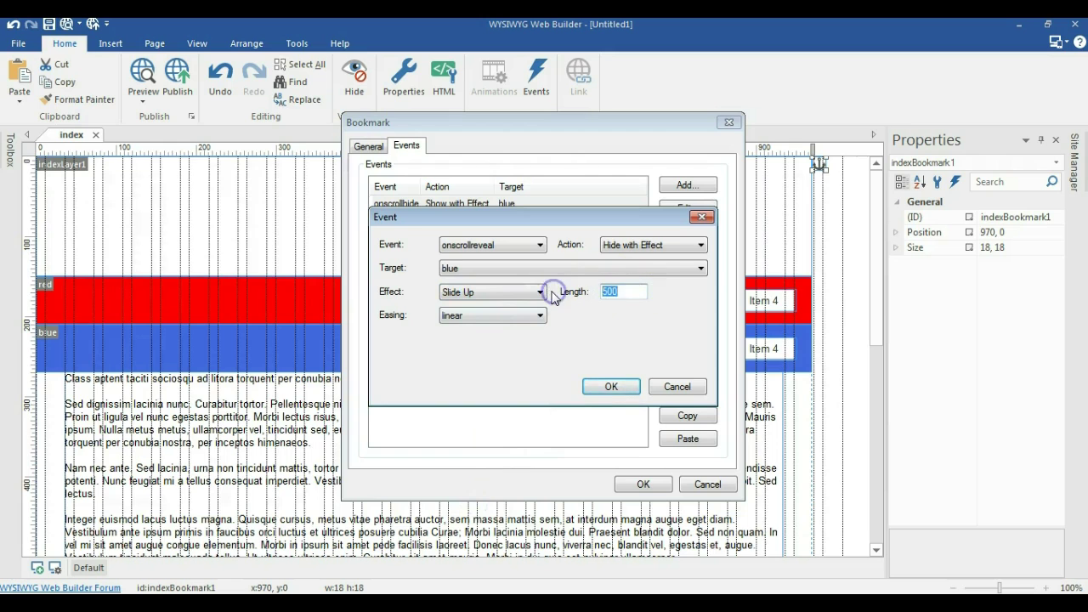
click(613, 387)
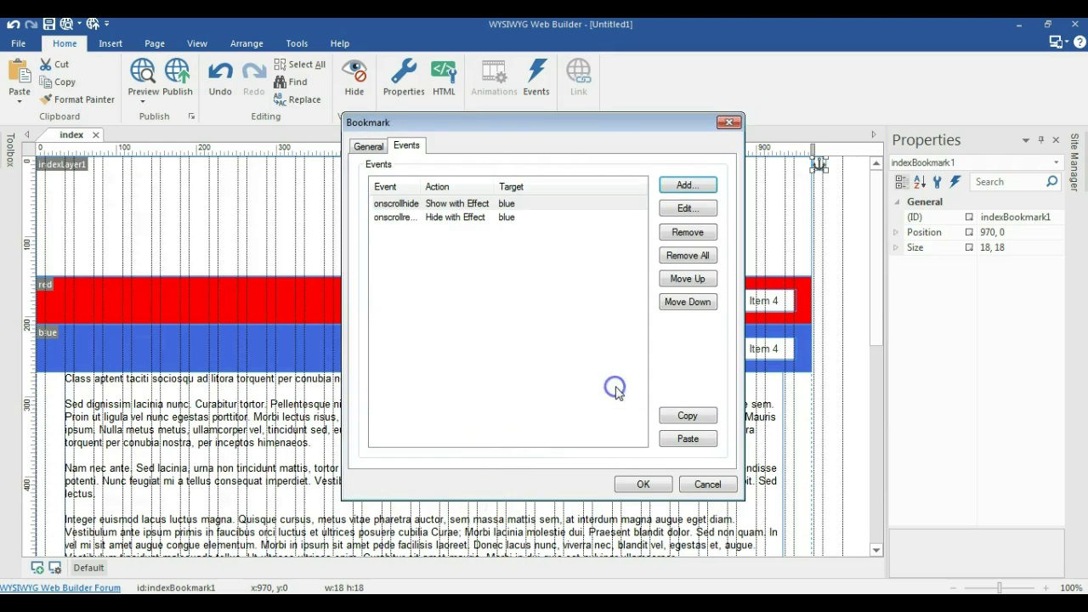
click(643, 485)
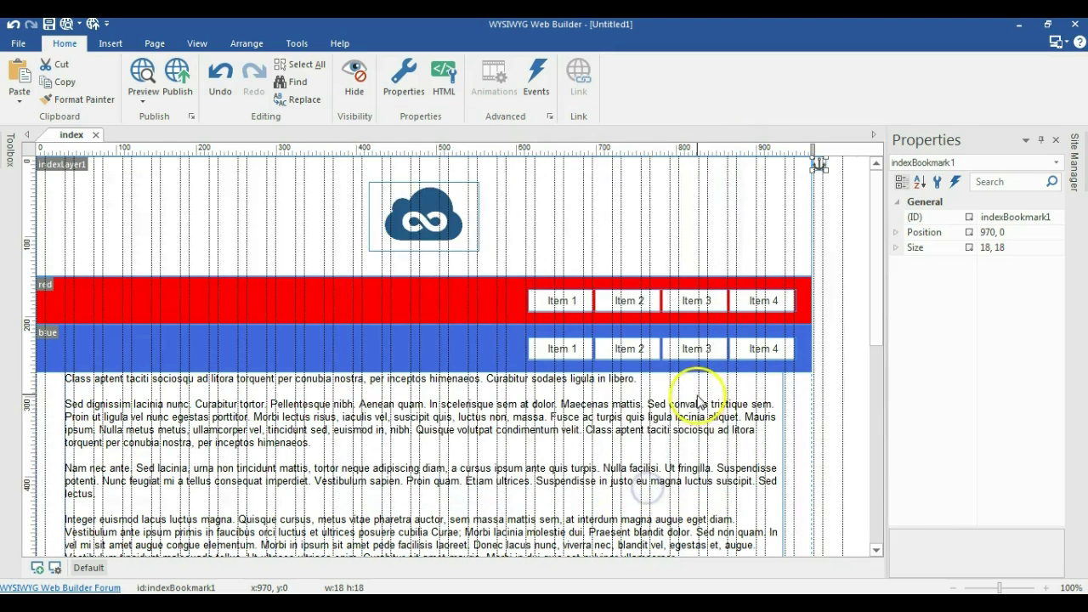
Select the blue menu bar layer and show the Object Manager panel
click(834, 360)
click(436, 356)
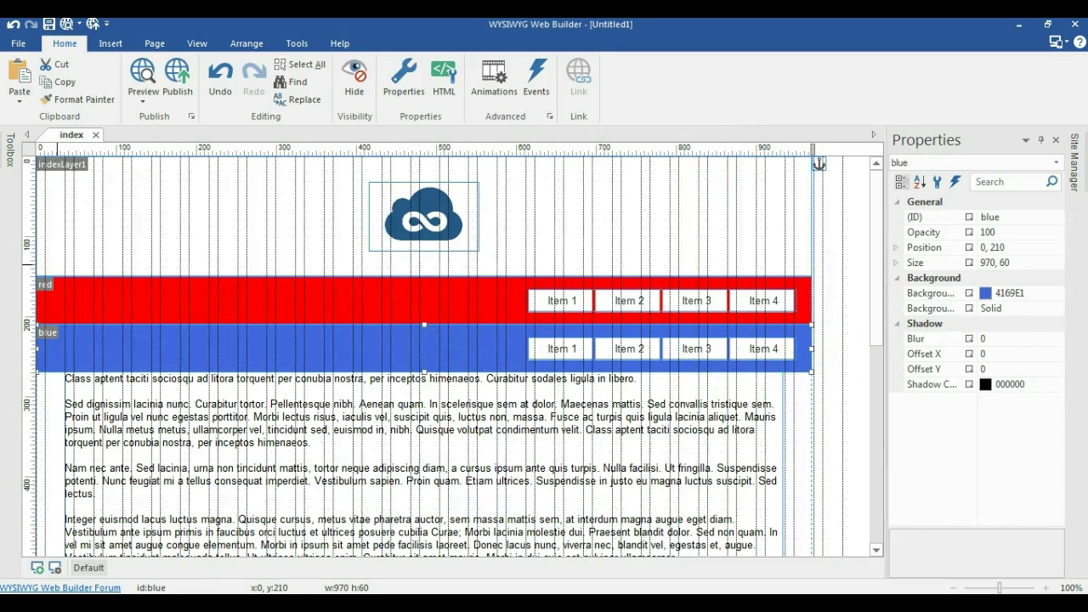
click(17, 151)
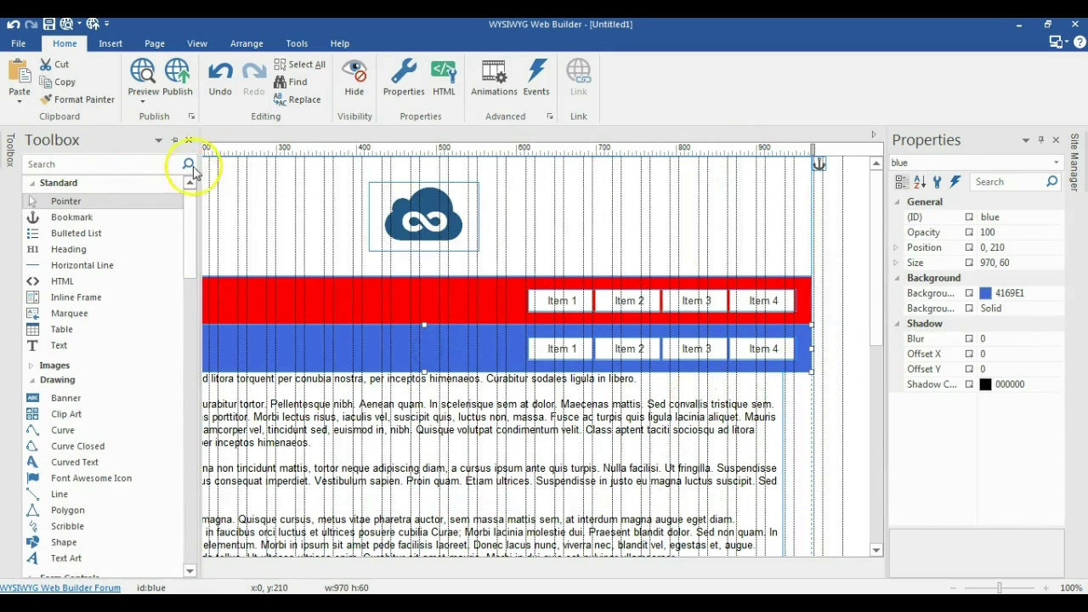
click(207, 46)
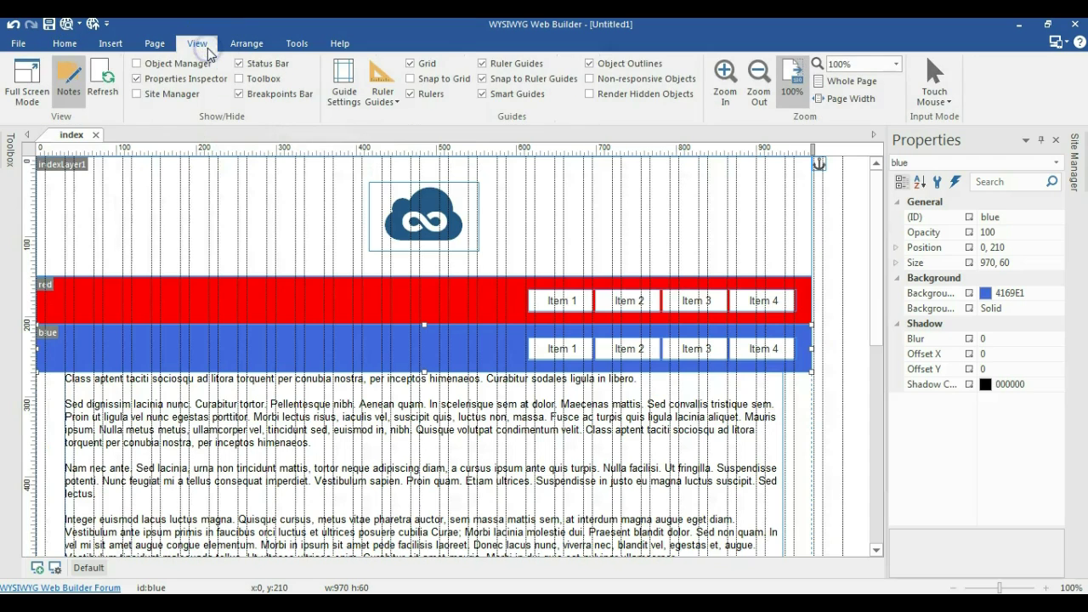
click(179, 66)
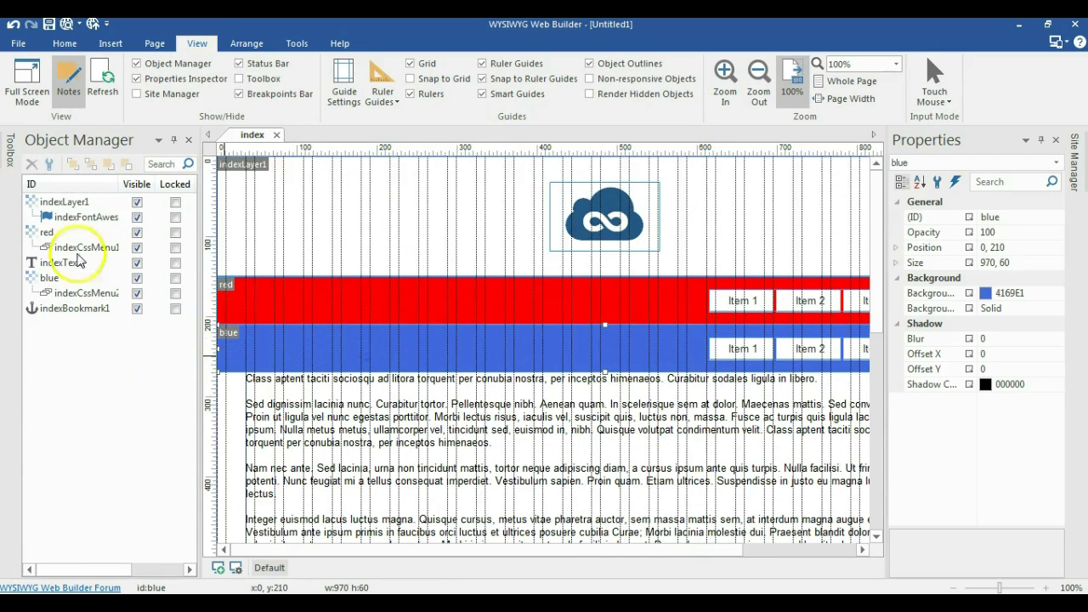
Uncheck Visible for 'blue' in the Object Manager, then collapse the panel and deselect
click(137, 279)
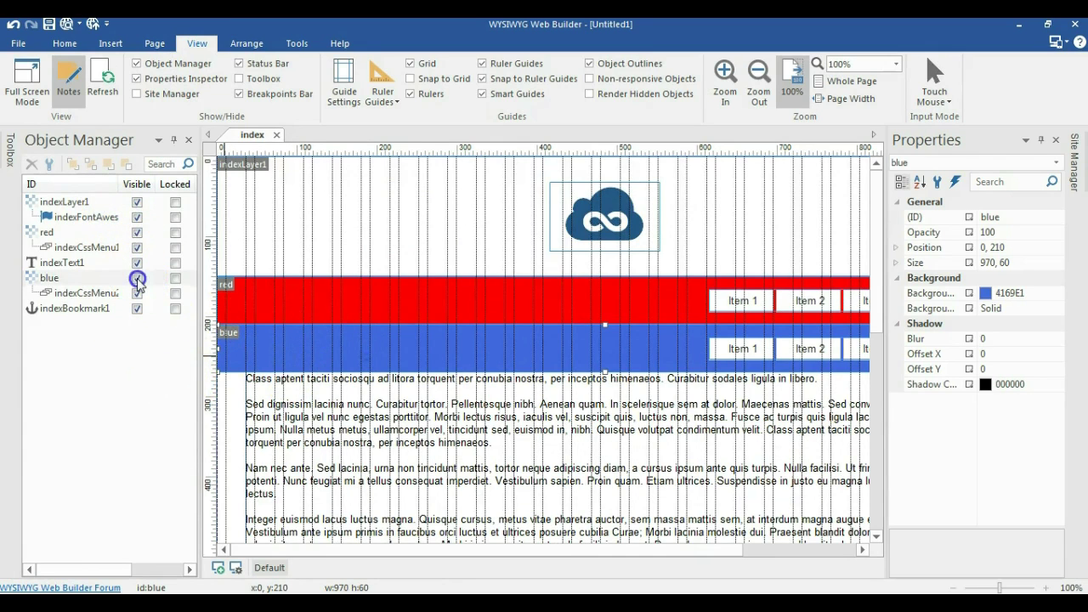
click(173, 146)
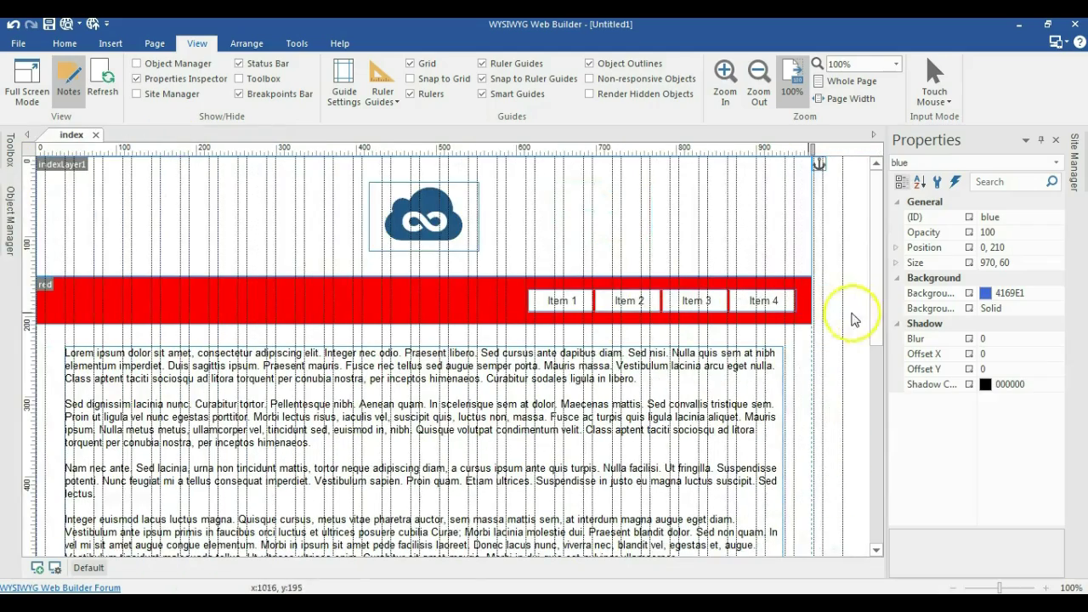
scroll(789, 320, down, 5)
scroll(789, 320, up, 5)
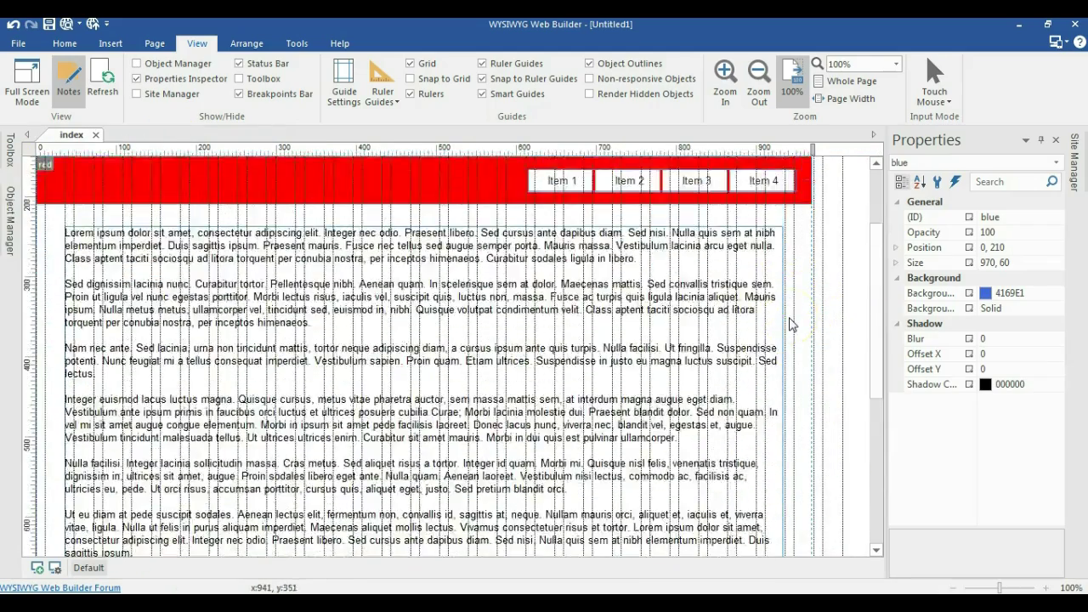
click(848, 244)
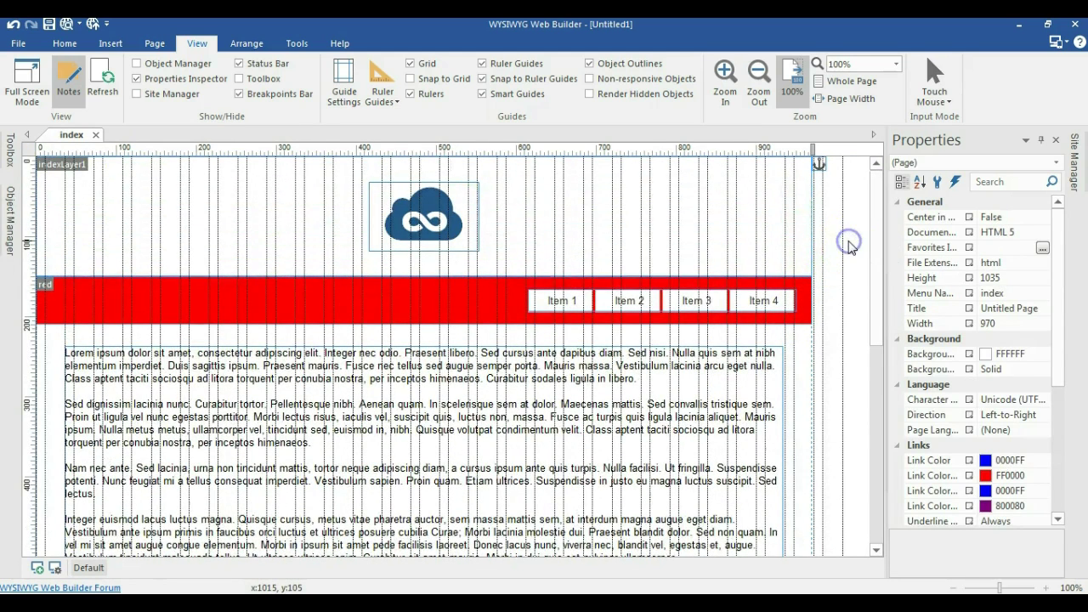
Preview the still left-aligned page in Firefox, then return to the builder's empty canvas
key(F5)
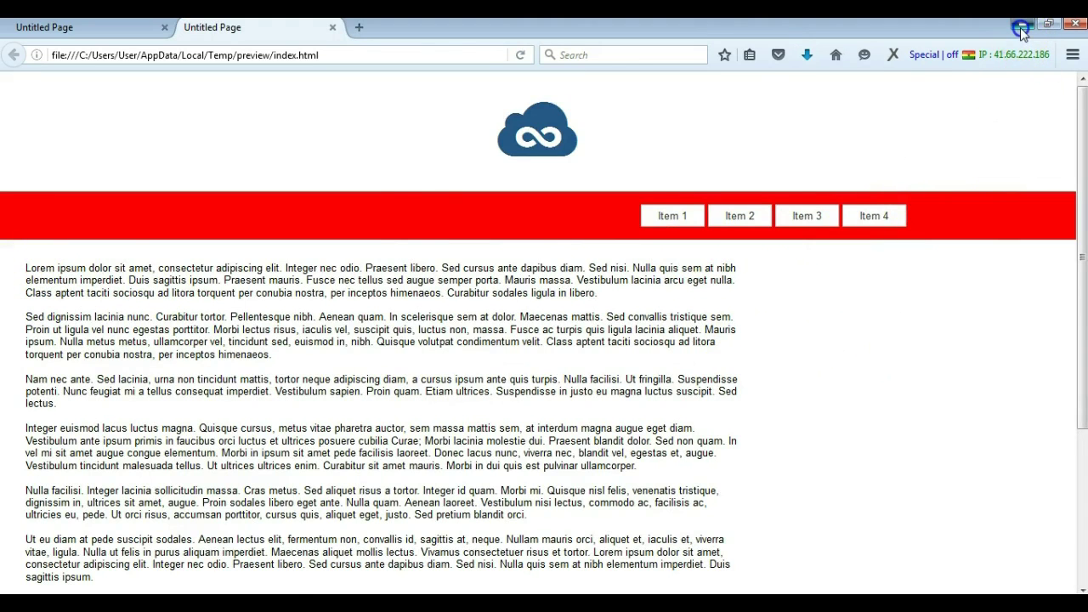
click(1023, 28)
right_click(841, 220)
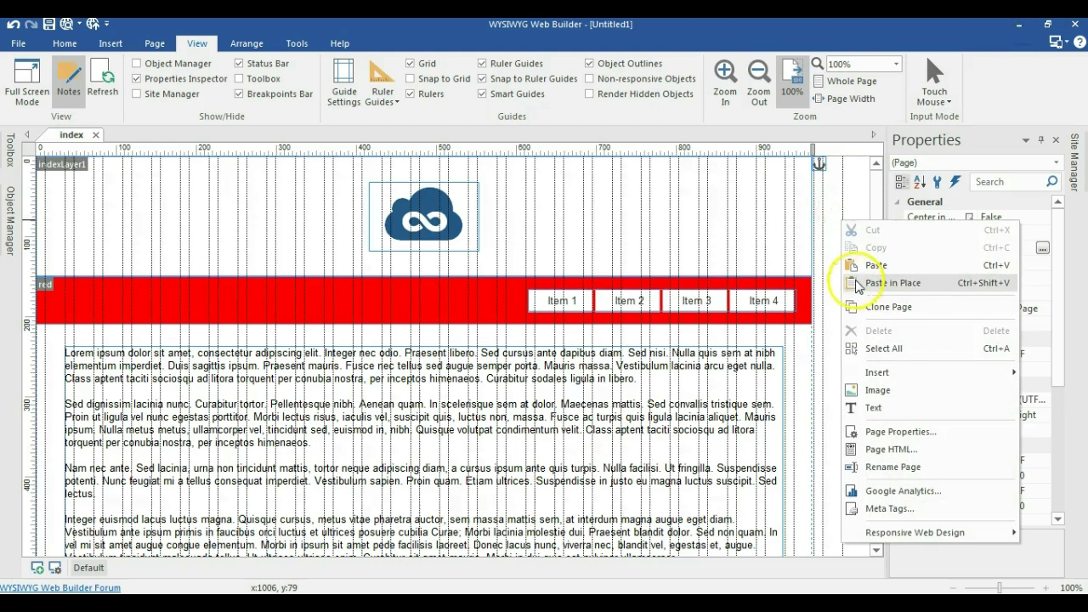
Set Page Properties alignment to Center horizontally and preview the page again
click(889, 432)
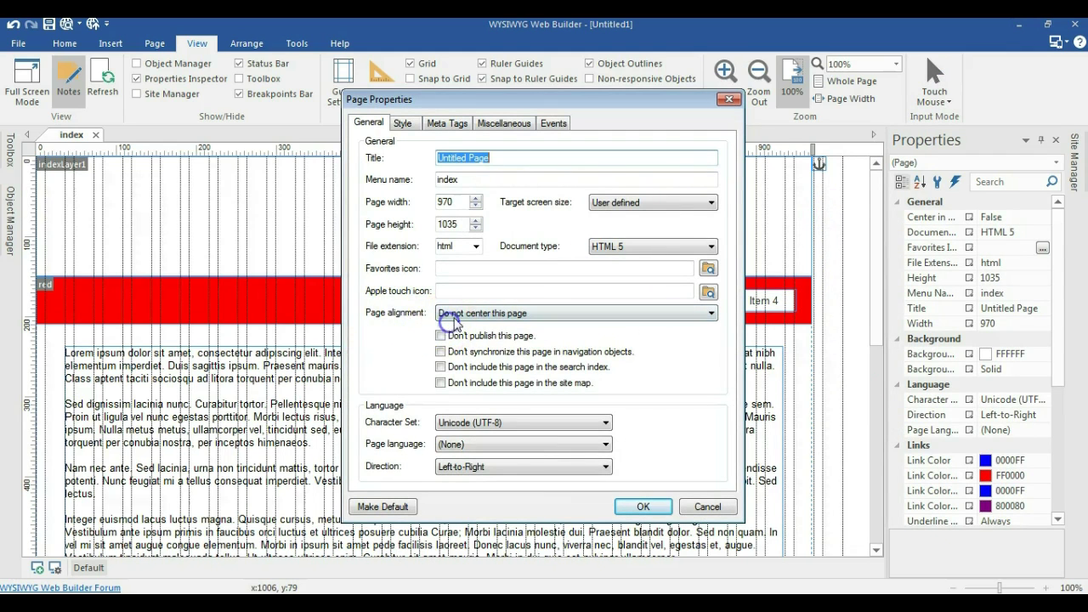
click(455, 316)
click(464, 339)
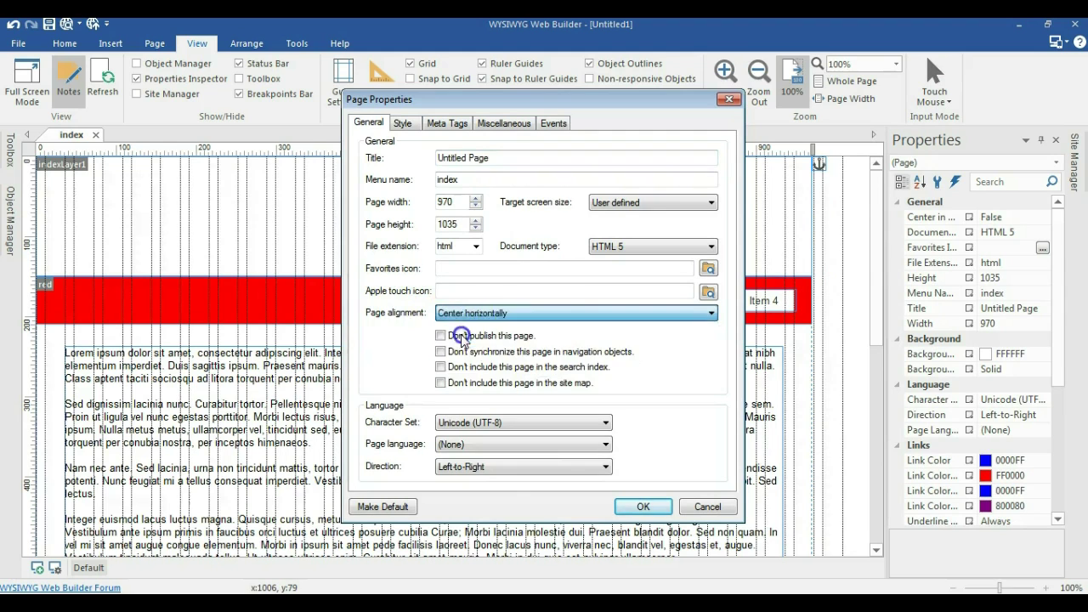
click(639, 507)
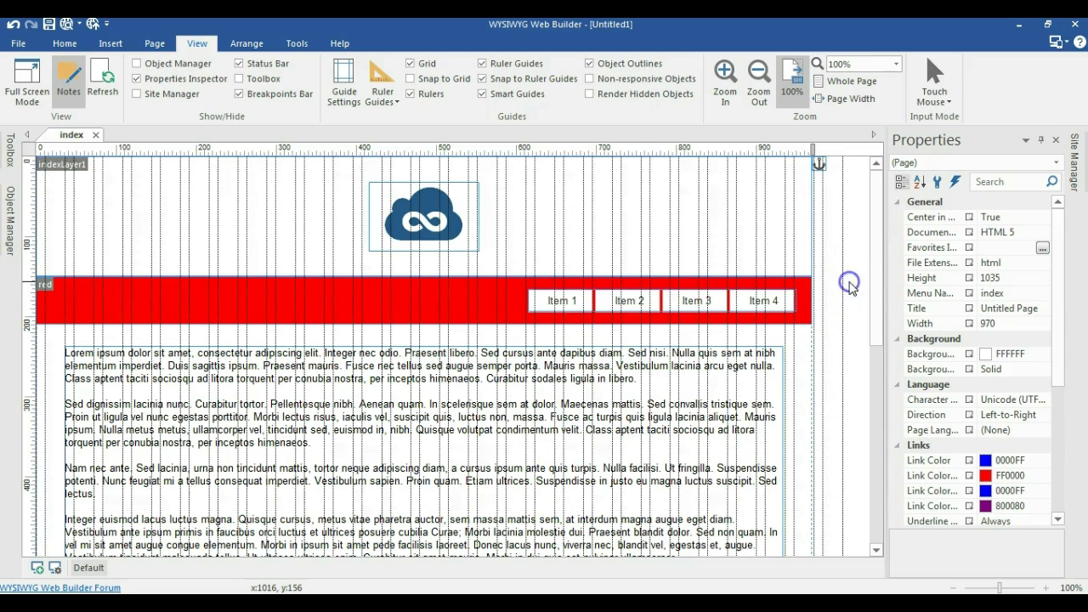
key(F5)
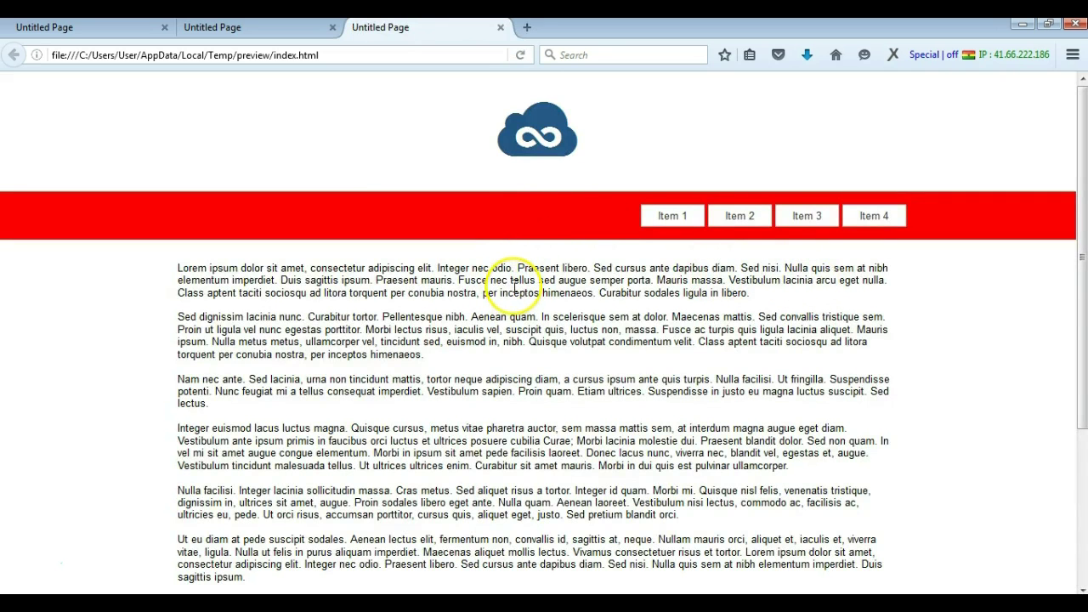
Scroll the Firefox preview down and up to watch the blue bar dock and hide
scroll(516, 288, down, 5)
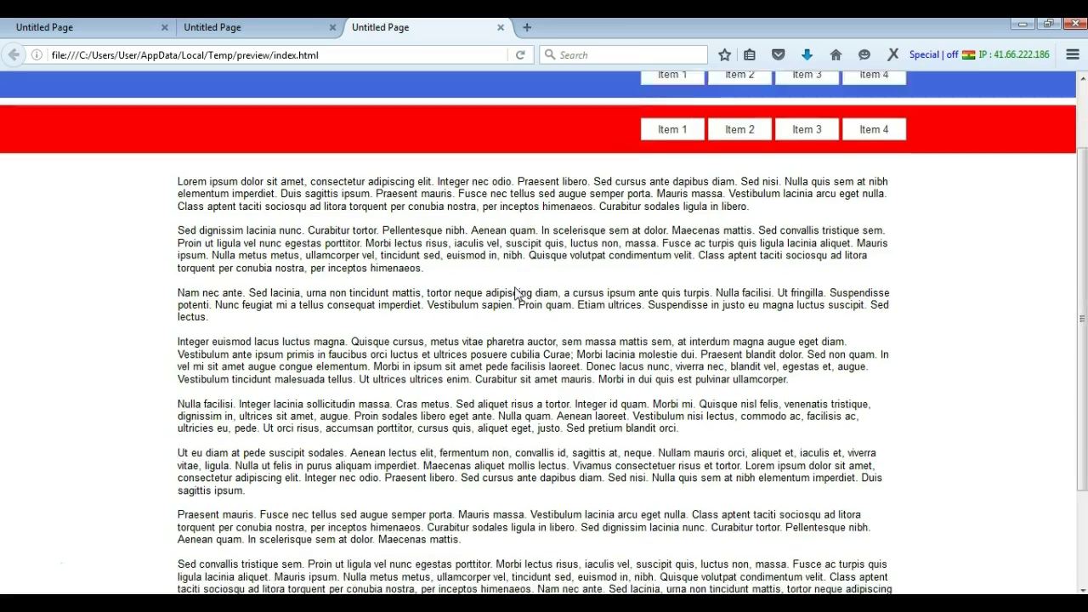
scroll(525, 283, up, 5)
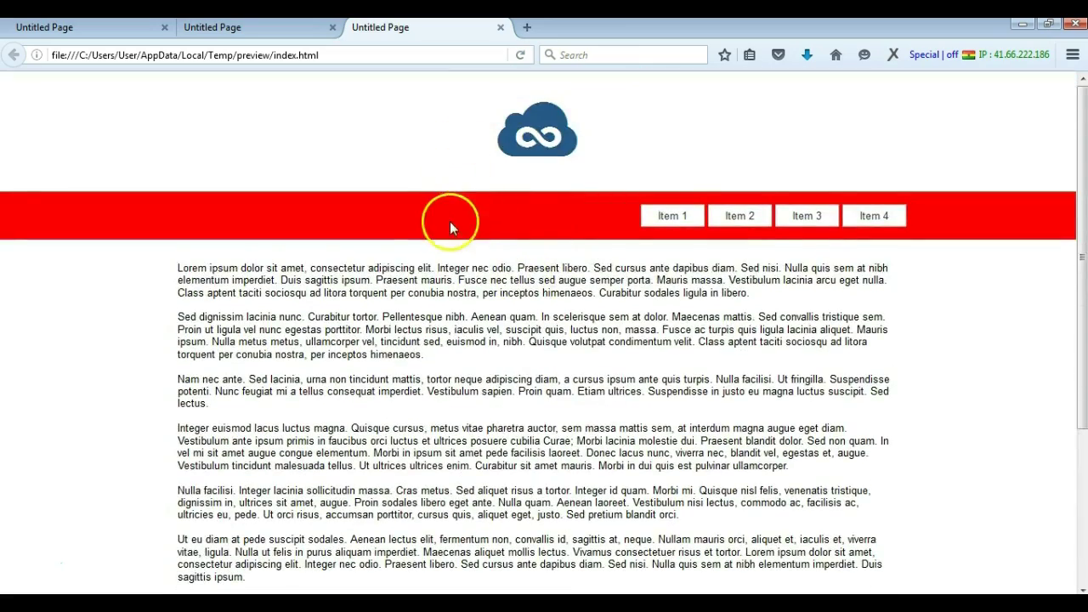
scroll(442, 223, down, 2)
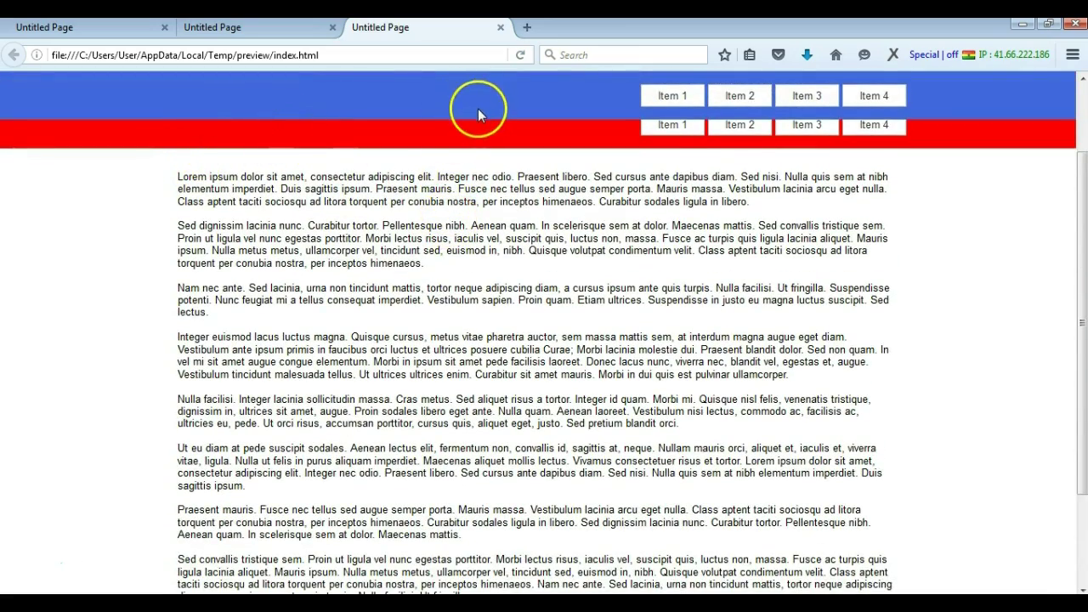
scroll(500, 162, down, 3)
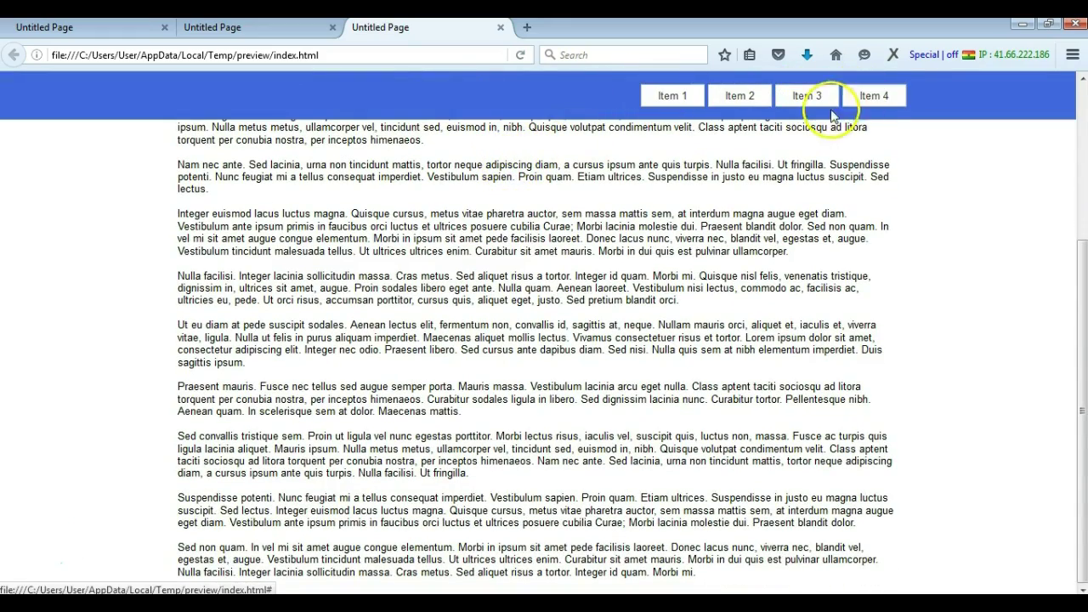
scroll(437, 223, up, 5)
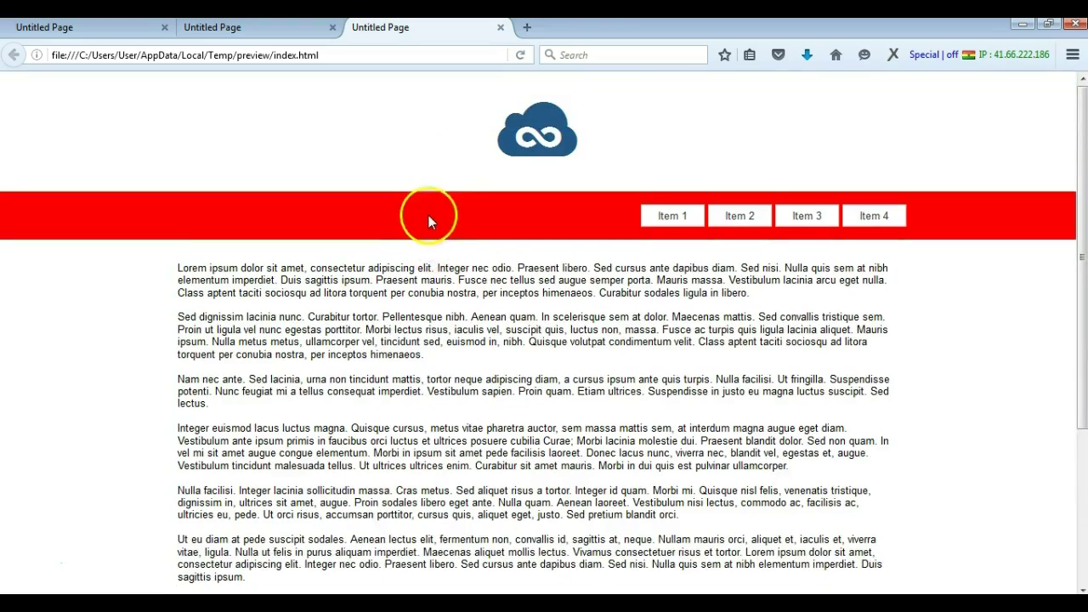
scroll(429, 215, down, 3)
scroll(427, 214, up, 3)
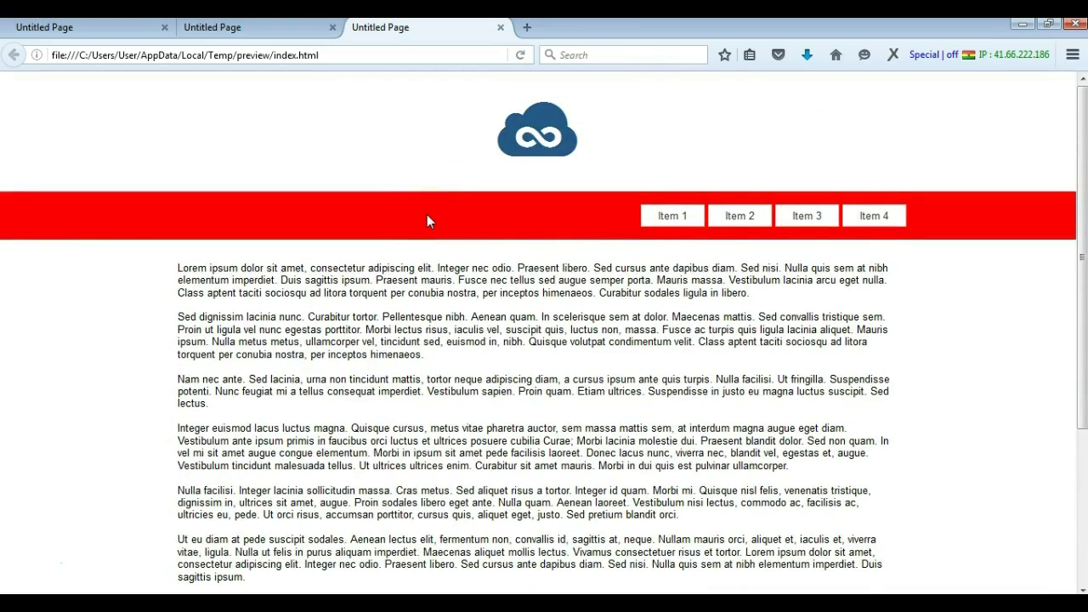